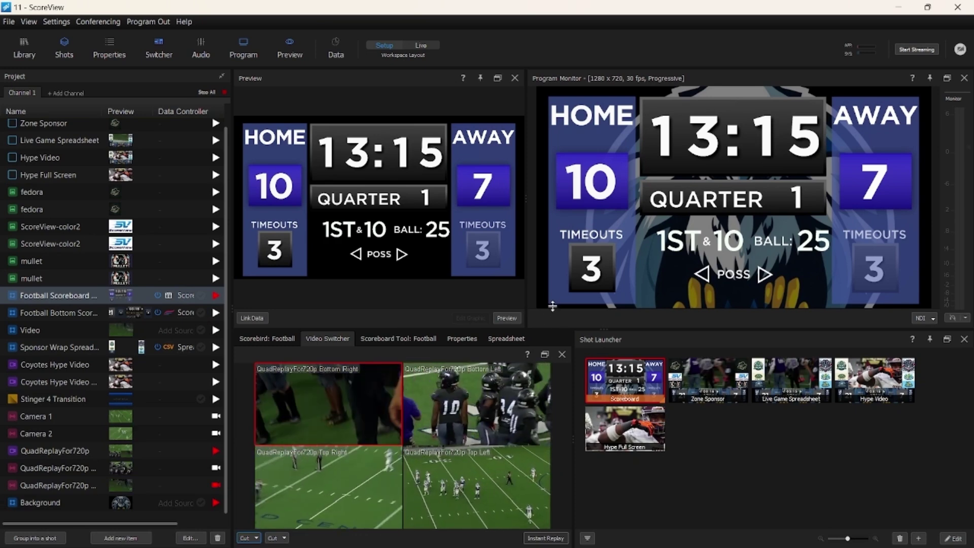
Enlarge the lower panel row, dock the Shot Launcher on the other side of the Video Switcher group, and make it slightly narrower
drag(559, 329, 553, 307)
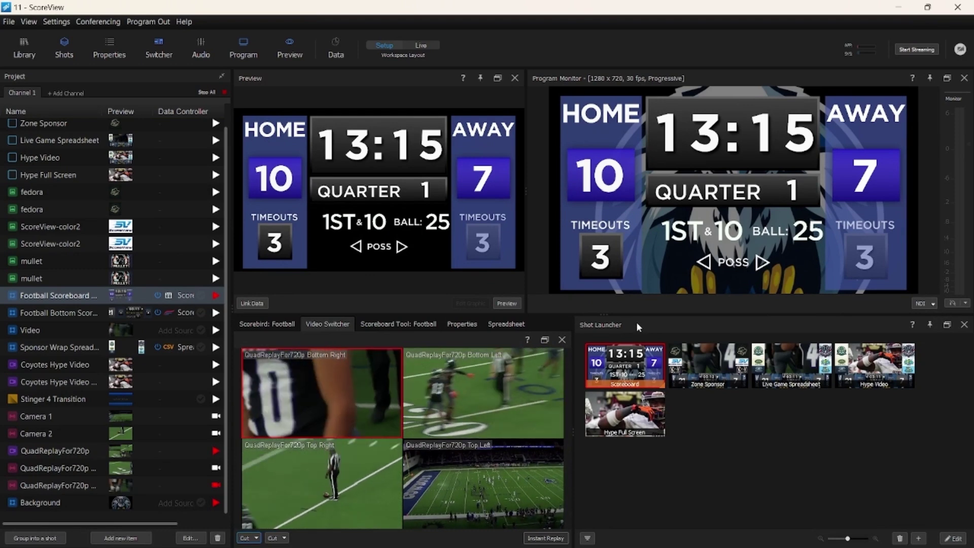
drag(637, 323, 320, 345)
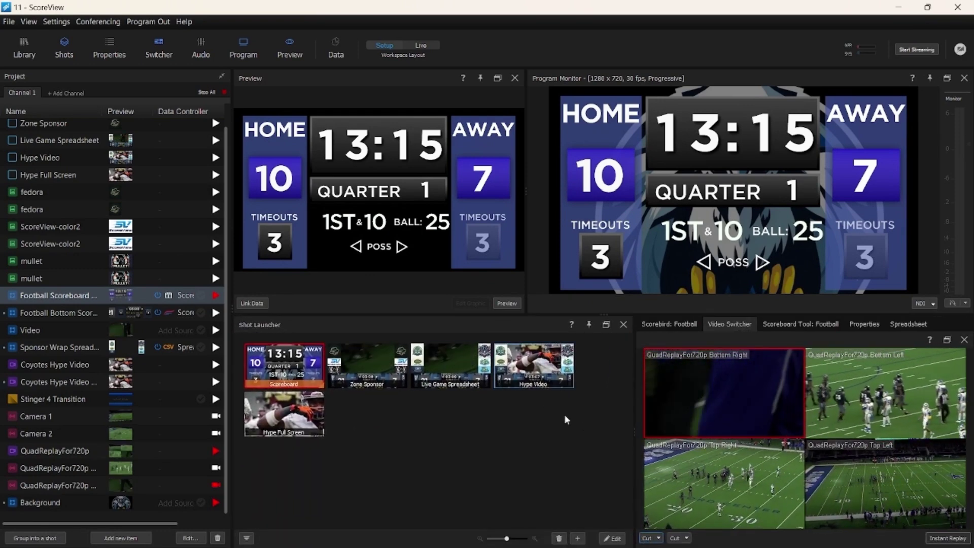
drag(634, 430, 587, 431)
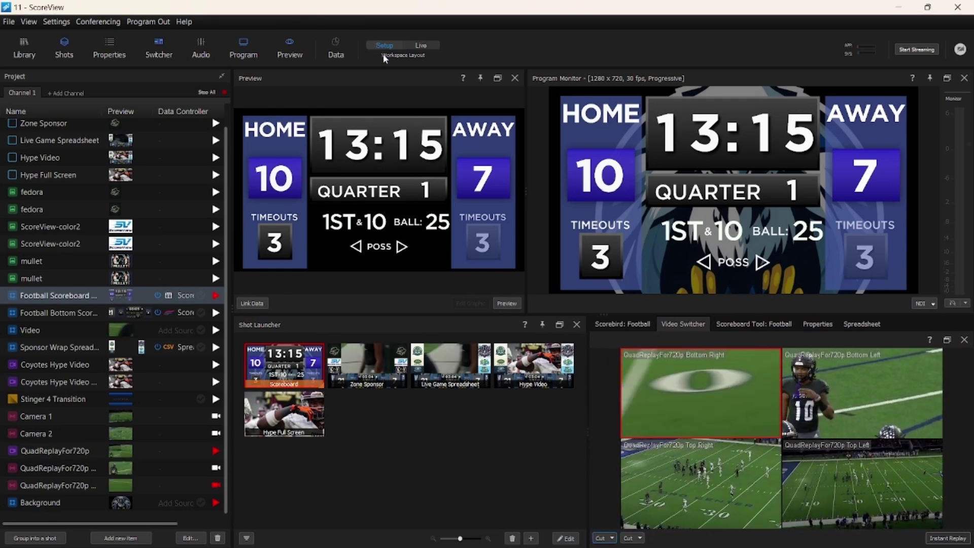
Save the current panel arrangement as the Setup workspace layout preset
click(406, 46)
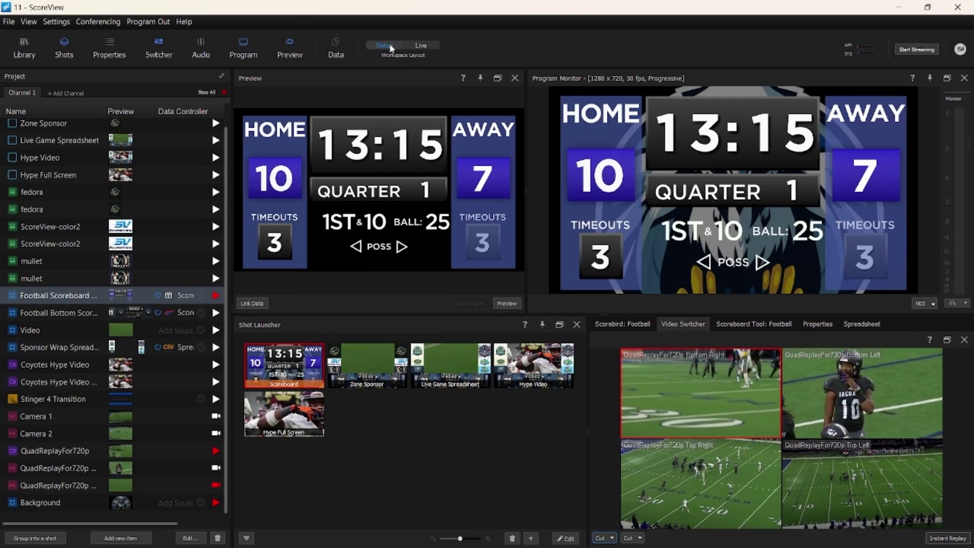
click(388, 45)
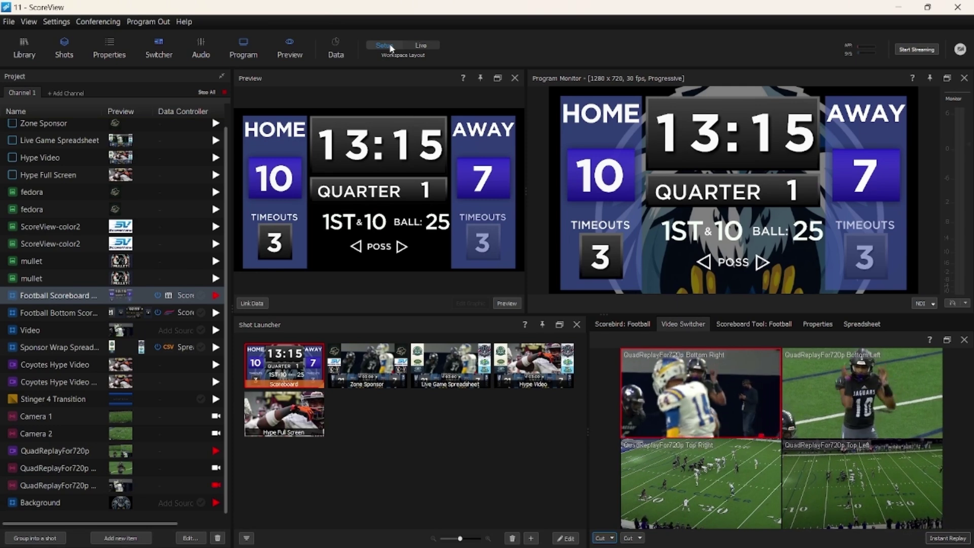
click(390, 46)
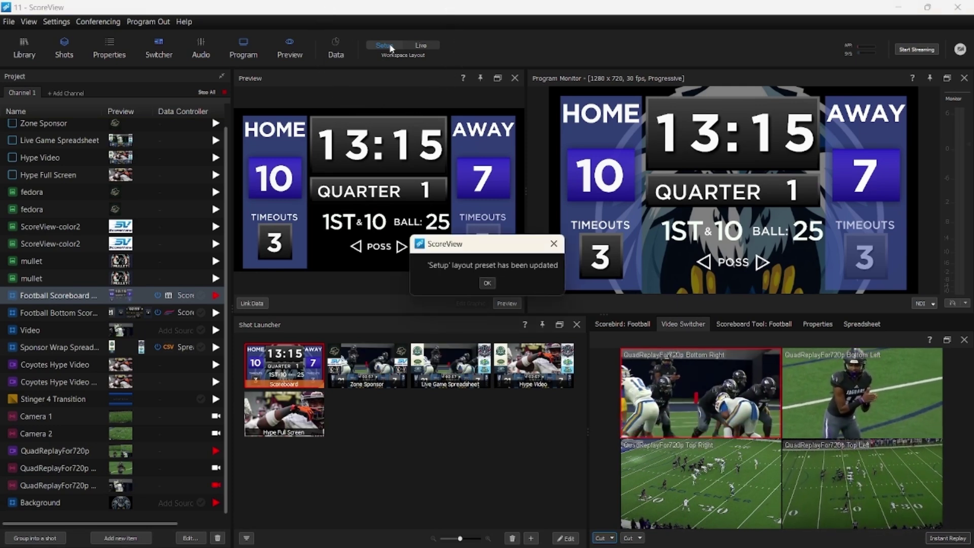
click(490, 281)
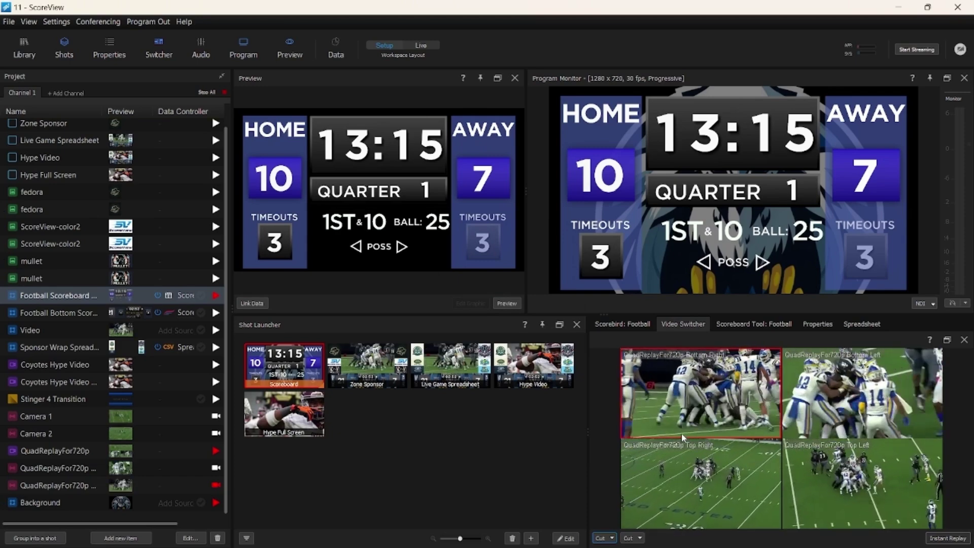
In the Live workspace layout, remove the Audio Mixer, collapse the Project list and enlarge the Video Switcher and Shot Launcher row
click(424, 45)
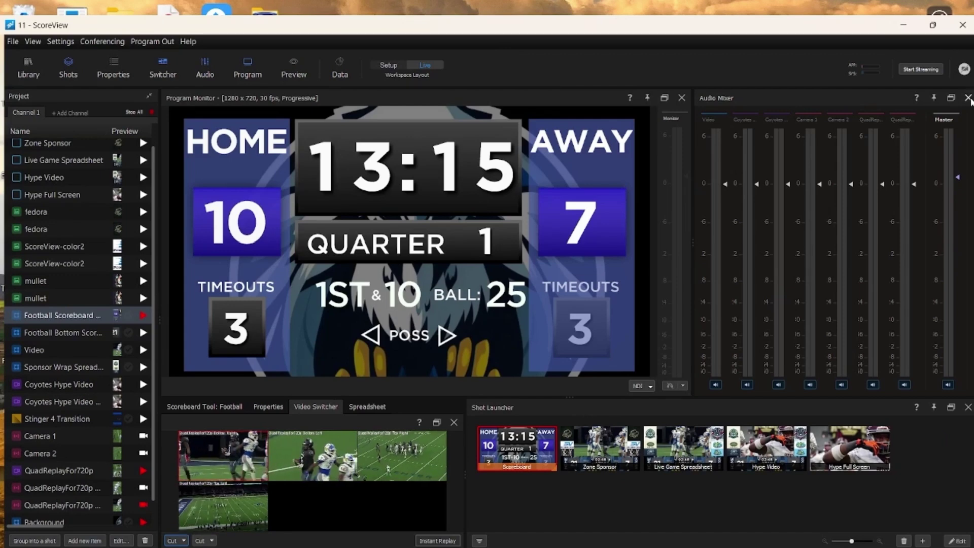
click(968, 98)
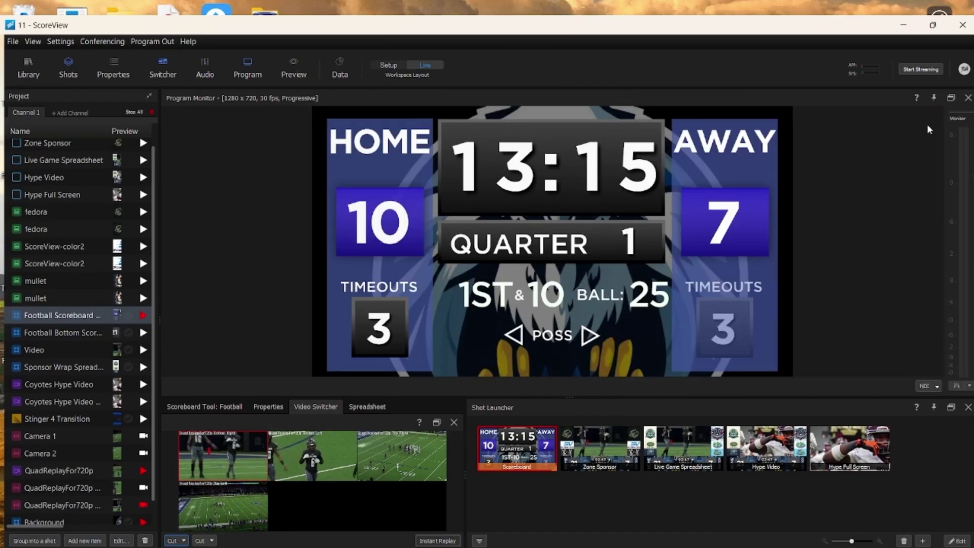
click(149, 94)
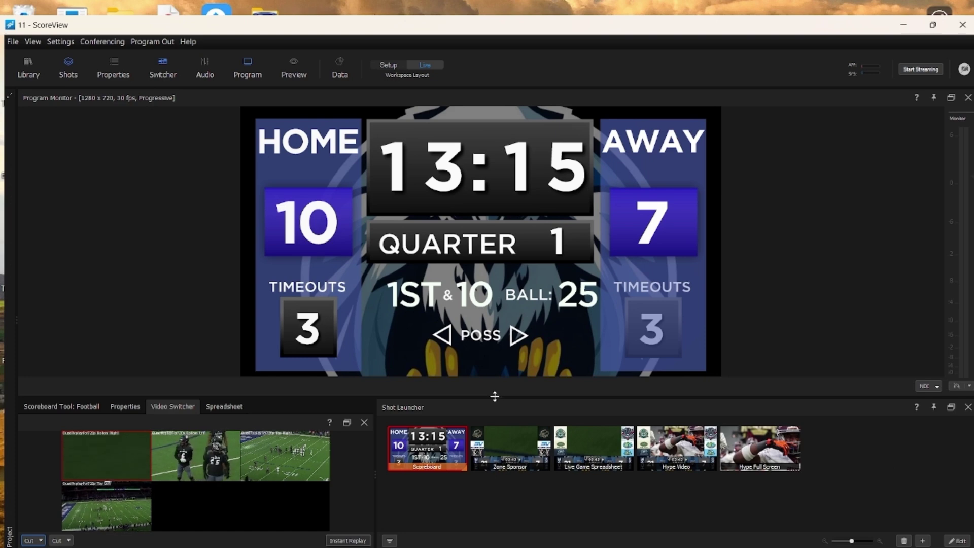
drag(496, 396, 487, 233)
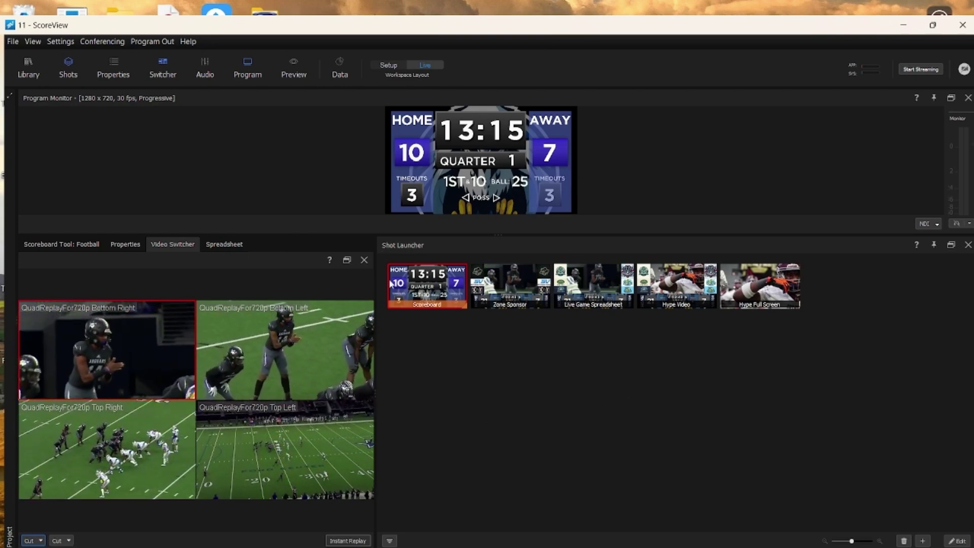
Save the arrangement as the Live layout preset and return to the Setup layout with the Project list expanded
click(424, 65)
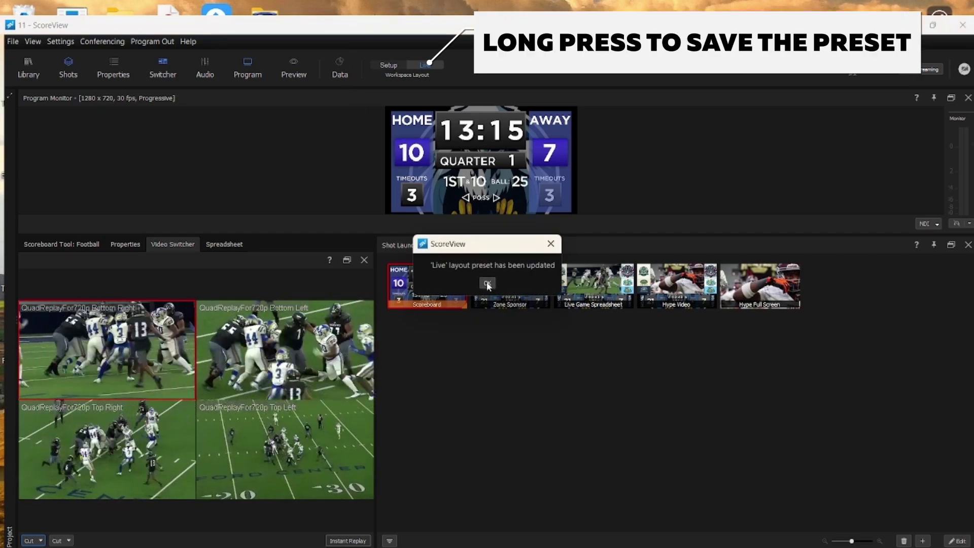
key(Return)
click(387, 66)
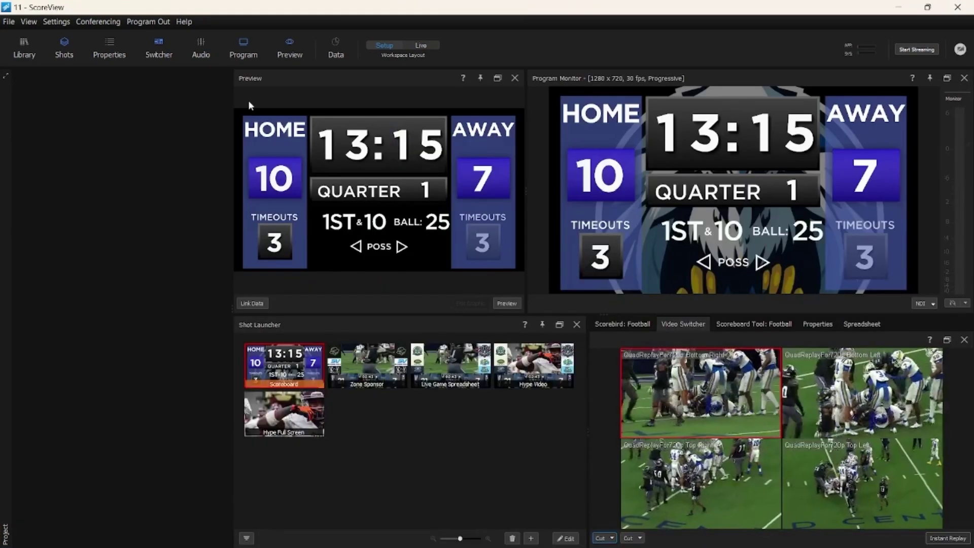
click(7, 75)
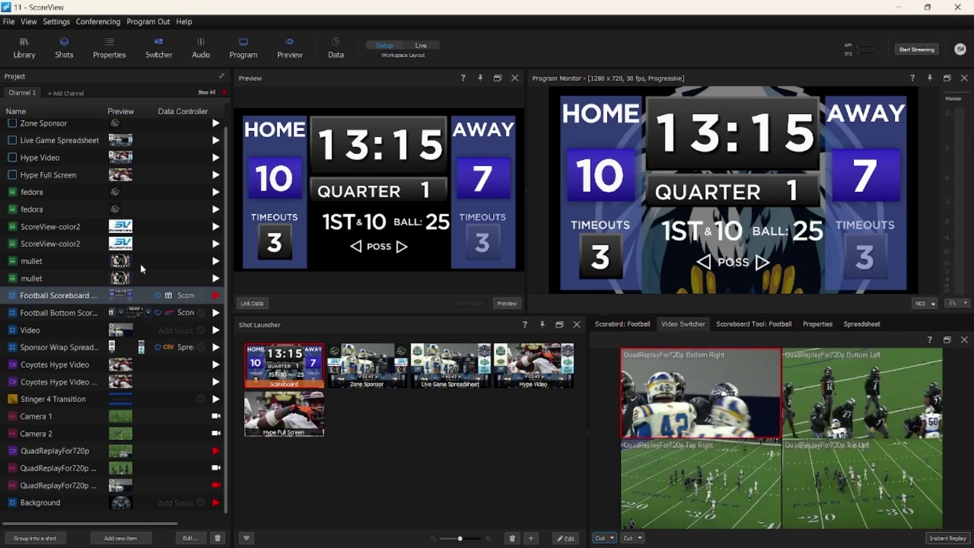
Preview the fedora, ScoreView-color2 and mullet sponsor images from the Project list
click(34, 193)
click(32, 212)
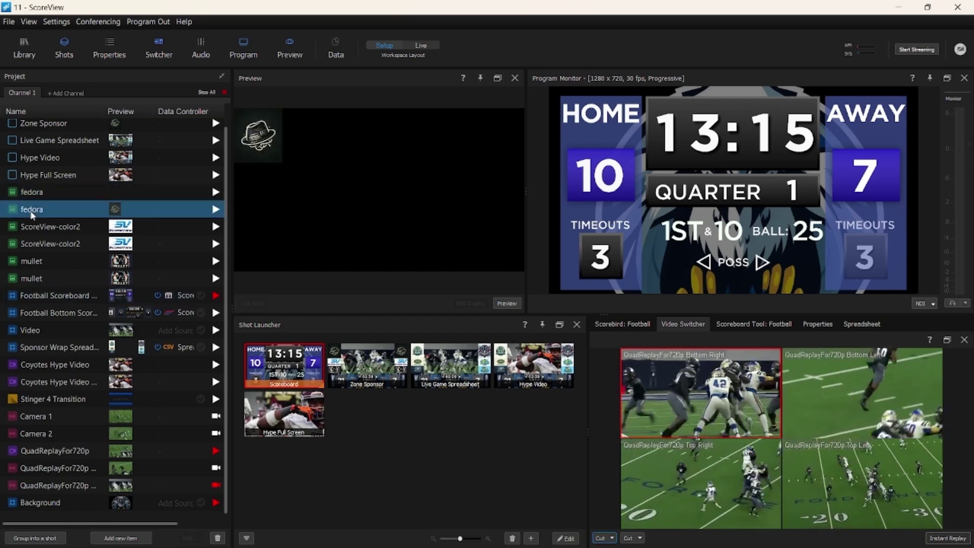
click(34, 228)
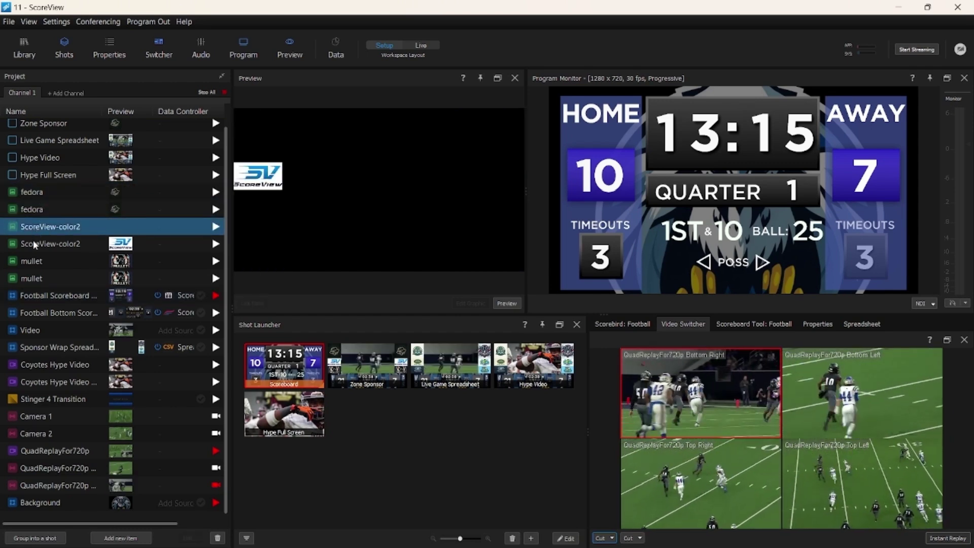
click(34, 243)
click(37, 279)
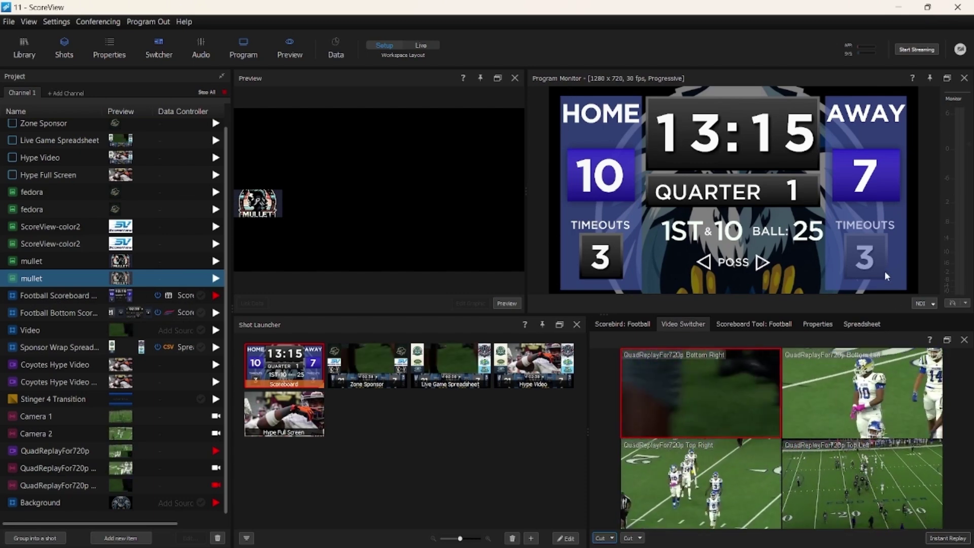
Set the program output to HDMI and review the audio and video options in its HDMI setup
click(921, 304)
click(921, 345)
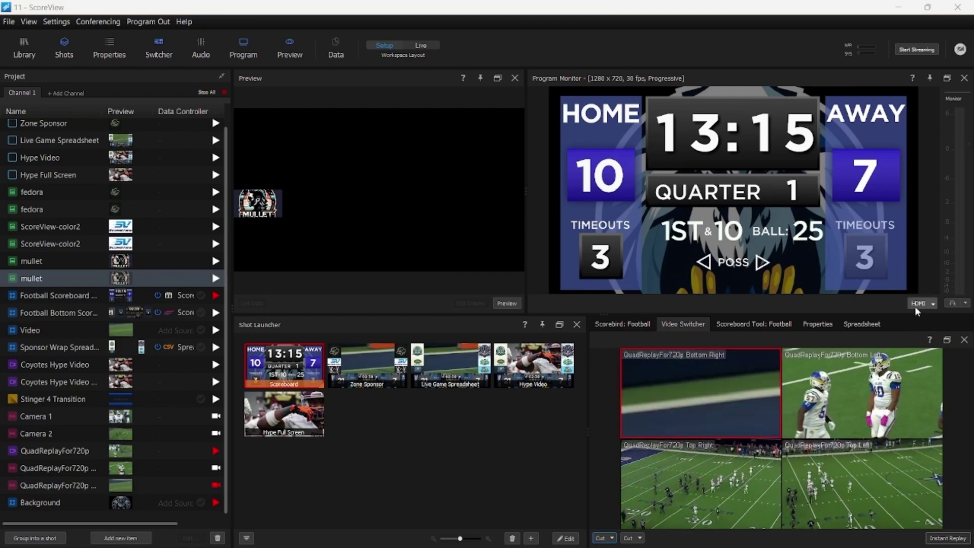
click(142, 24)
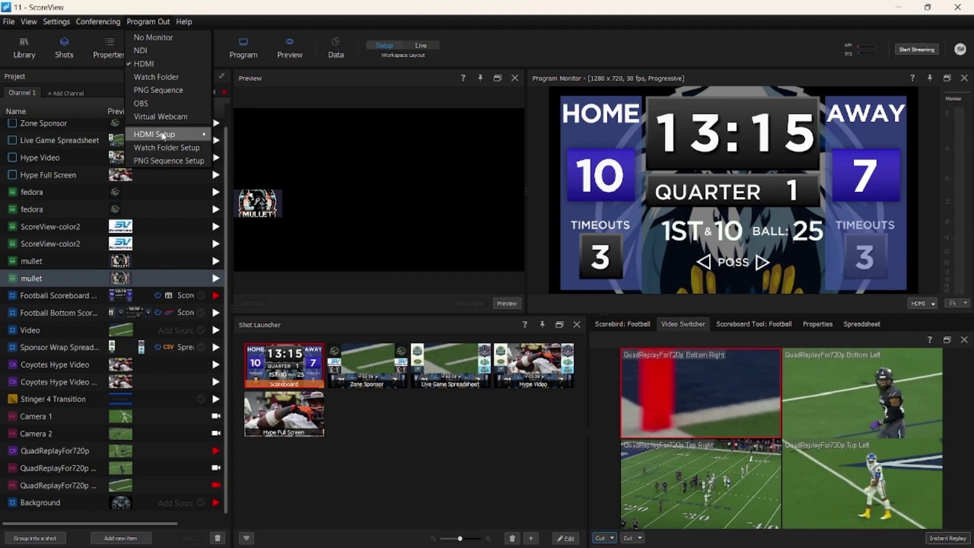
mouse_move(164, 136)
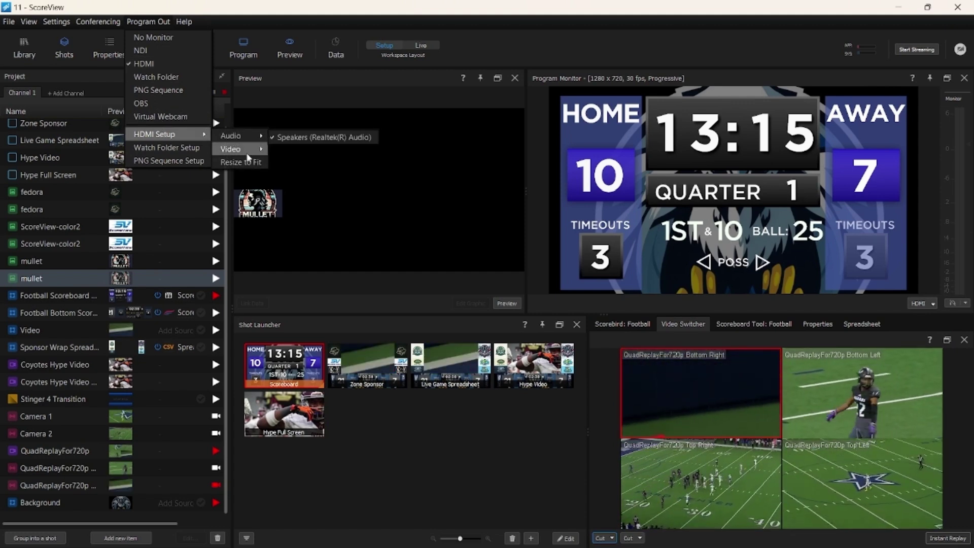
mouse_move(248, 152)
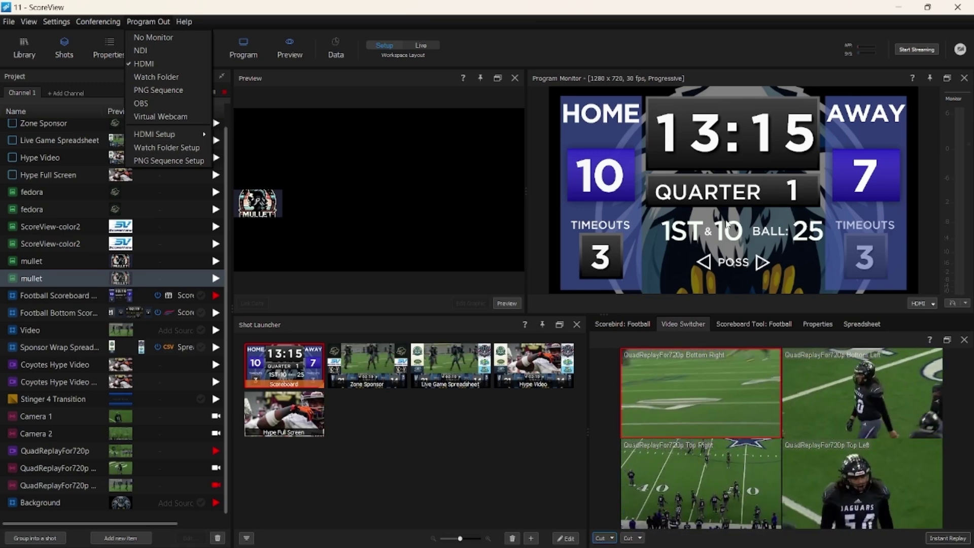
click(365, 443)
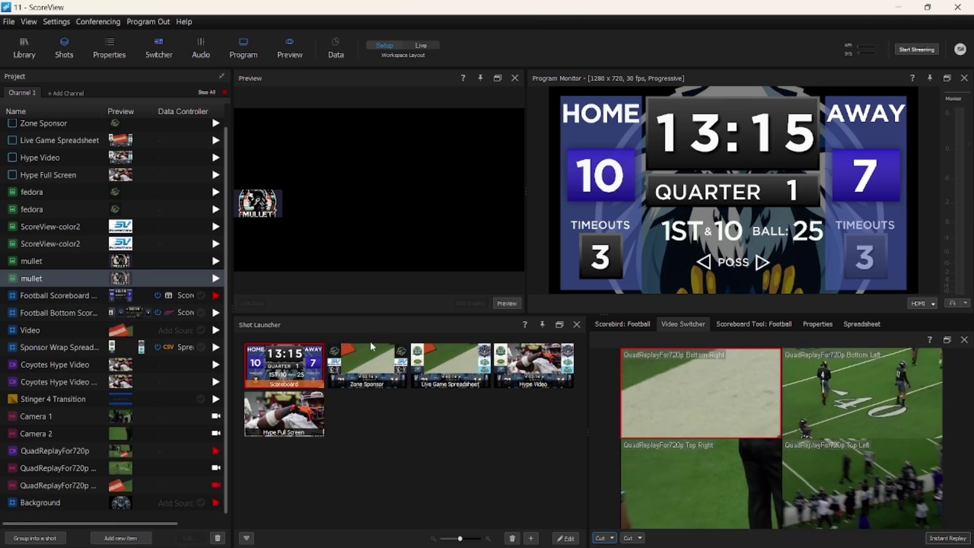
Put the Zone Sponsor and Live Game Spreadsheet shots on the program output, finishing with the Scoreboard shot
click(356, 361)
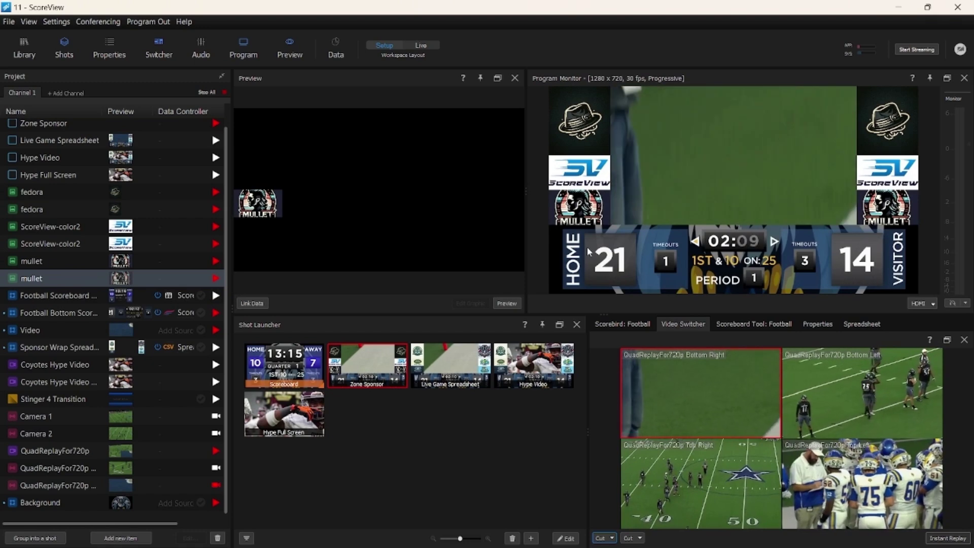
click(469, 386)
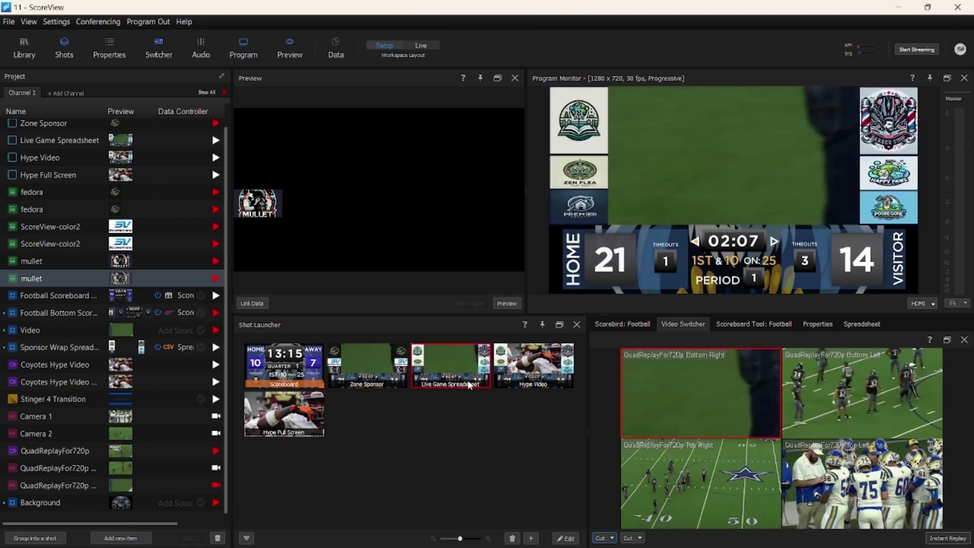
click(278, 376)
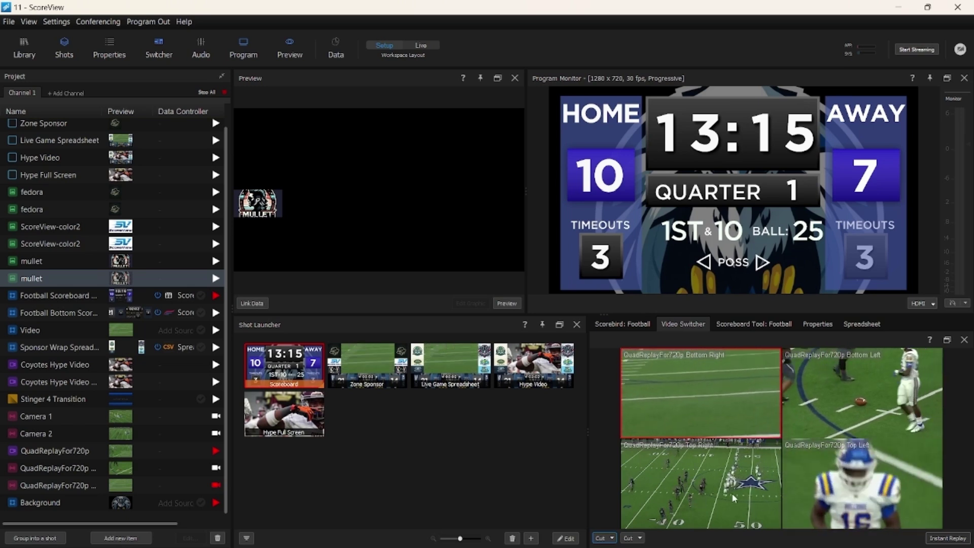
Review the Scorebird and Scoreboard Tool football data, the Football Bottom Scoreboard's live values and the Sponsors spreadsheet
click(628, 327)
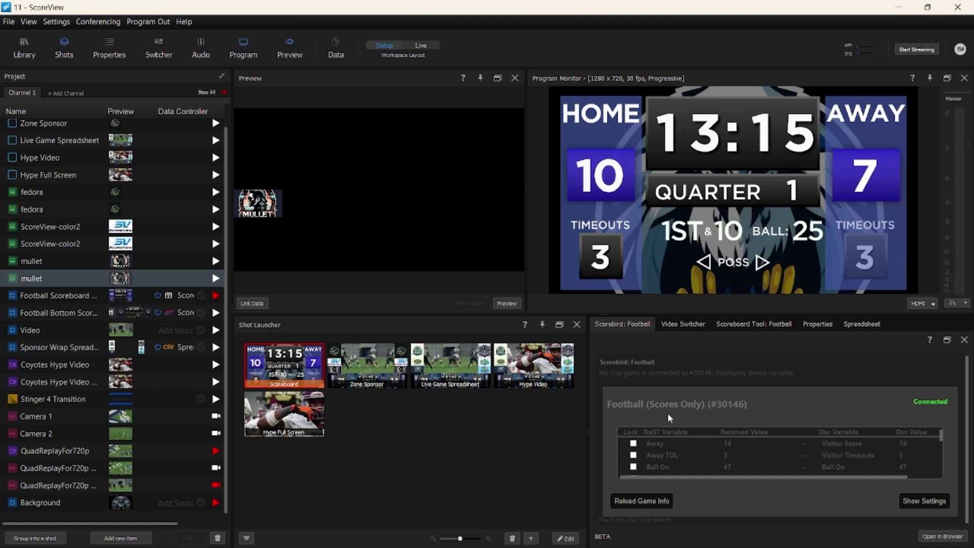
click(70, 315)
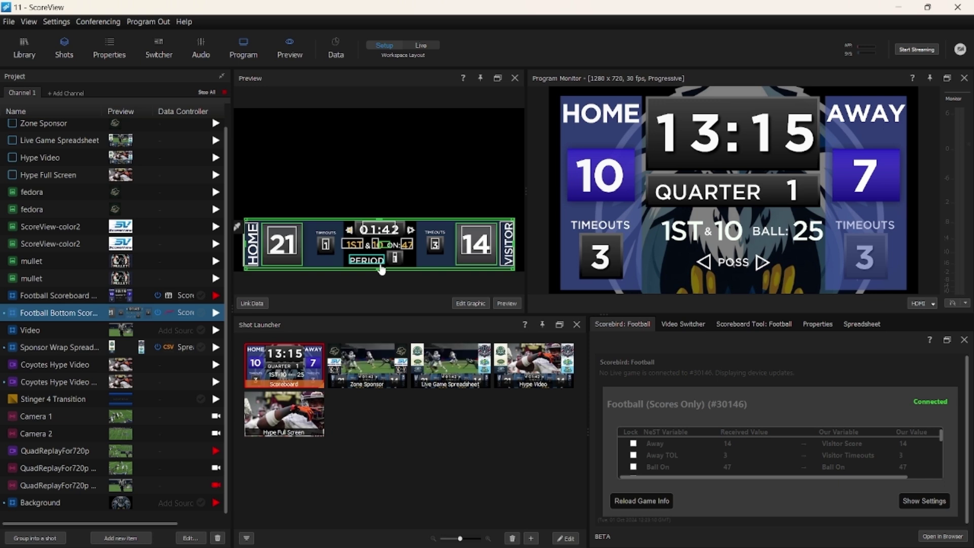
click(765, 329)
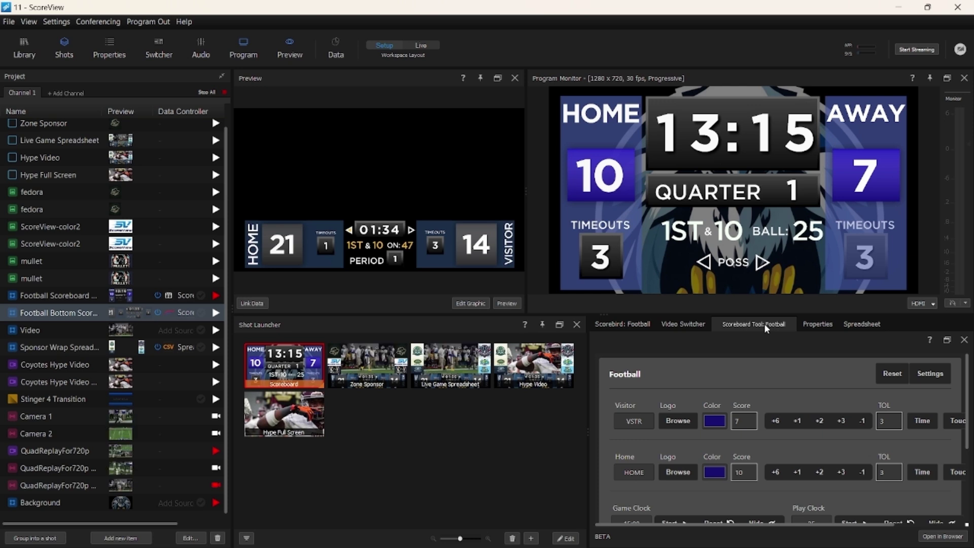
click(811, 326)
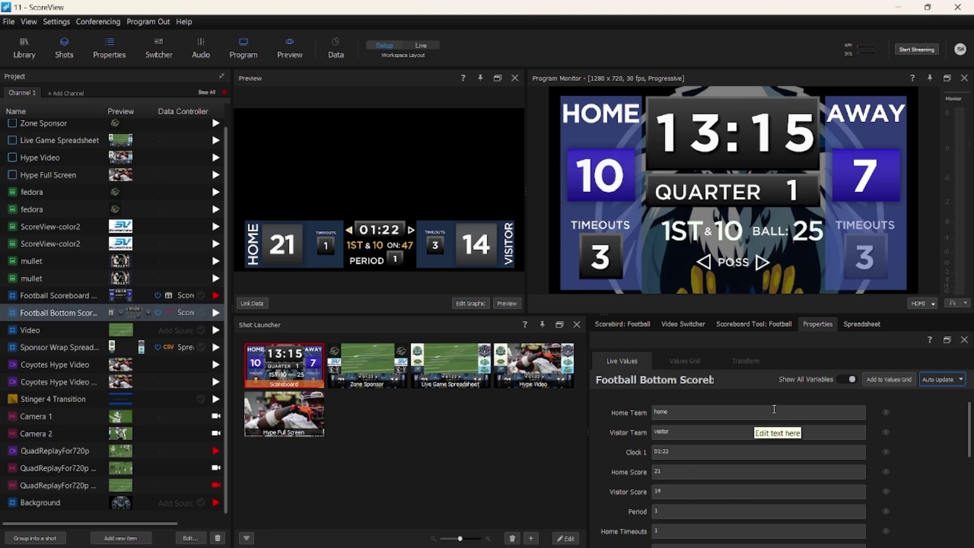
click(856, 329)
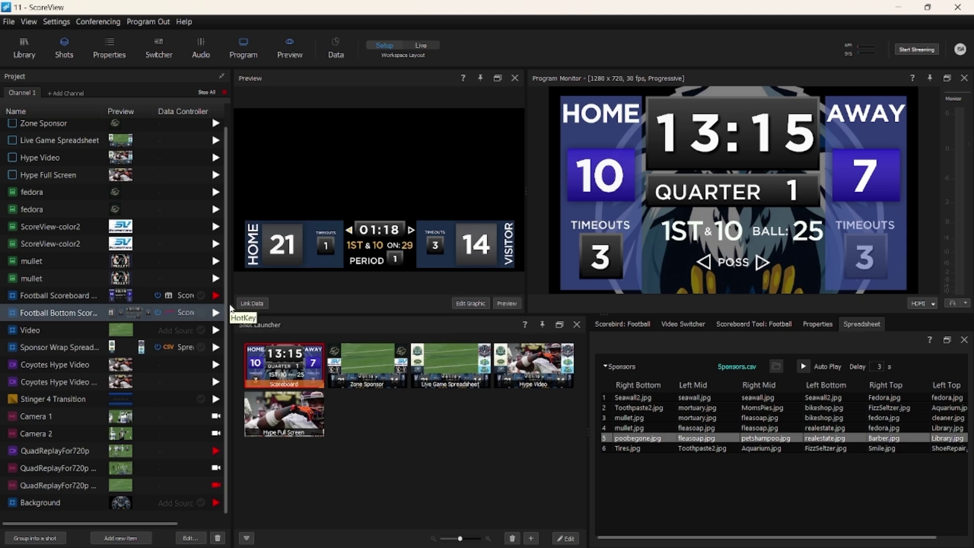
Widen the Project list to show its Hot Key and Duration columns and look through the items
drag(232, 306, 358, 306)
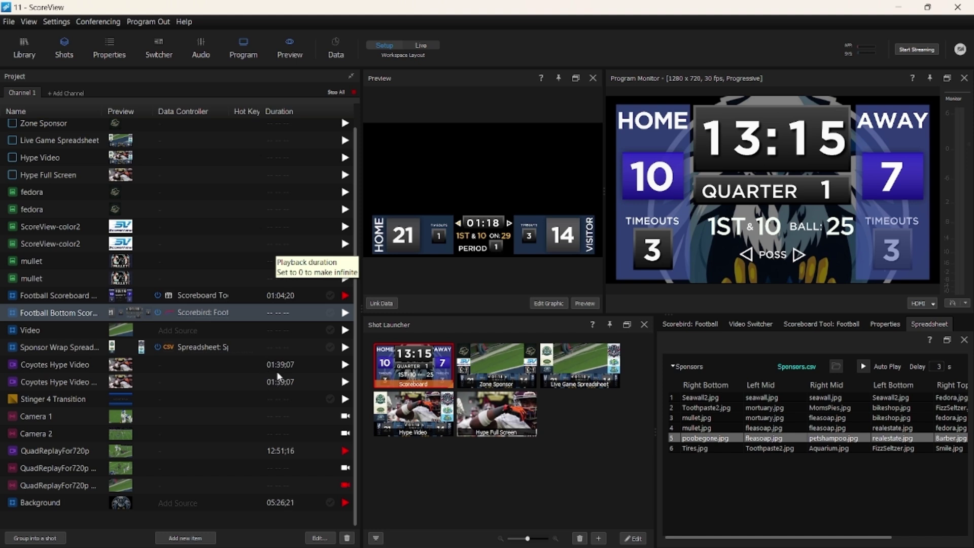
scroll(276, 371, up, 1)
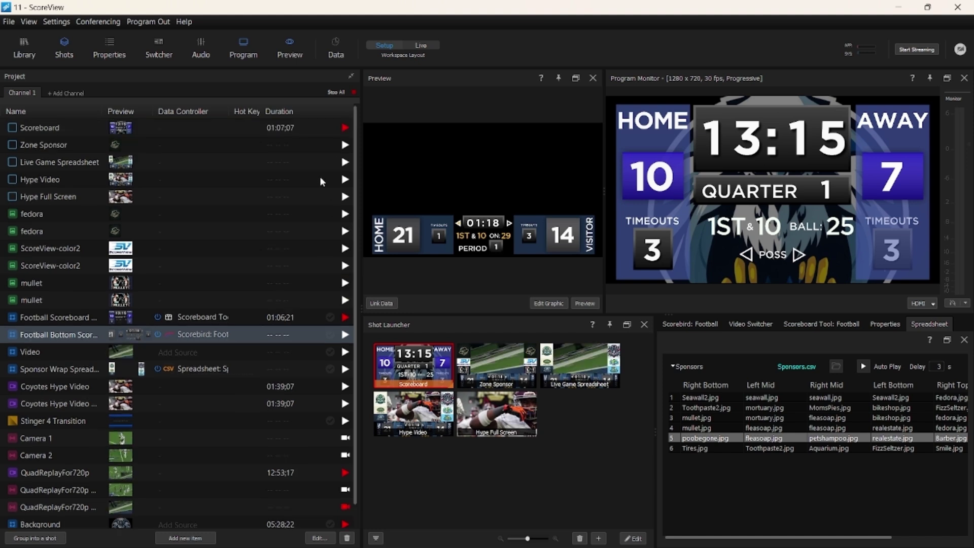
scroll(321, 180, down, 1)
scroll(330, 162, up, 1)
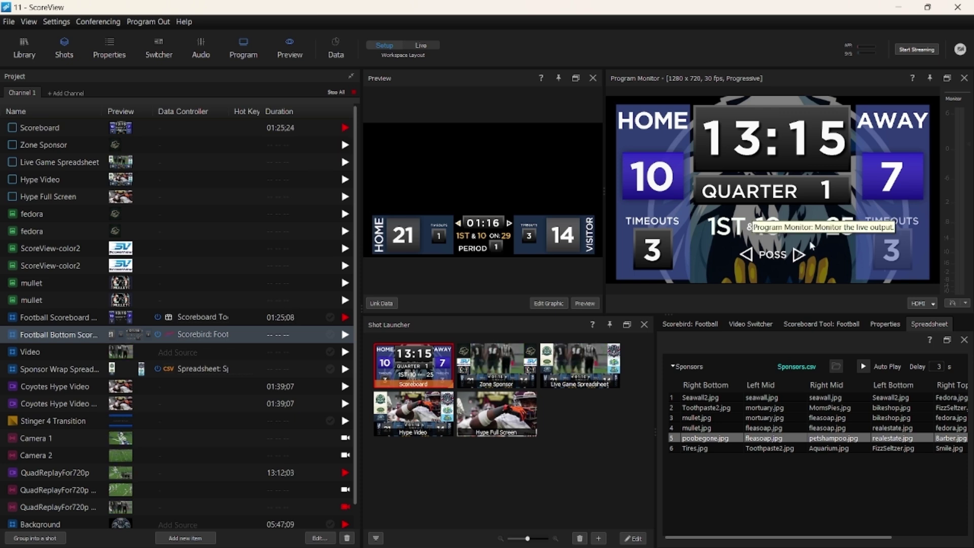
Preview the Football Scoreboard and Background items from the Project list
click(77, 323)
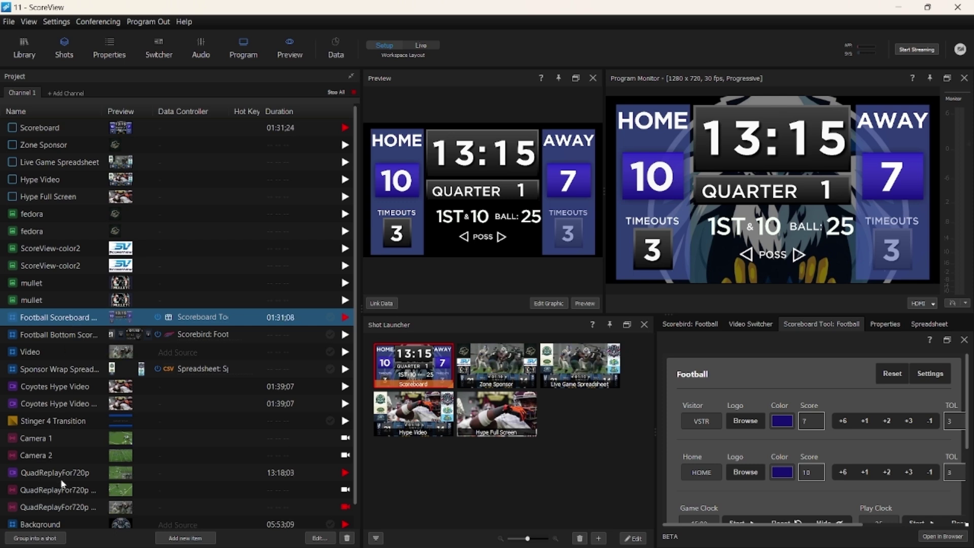
click(62, 524)
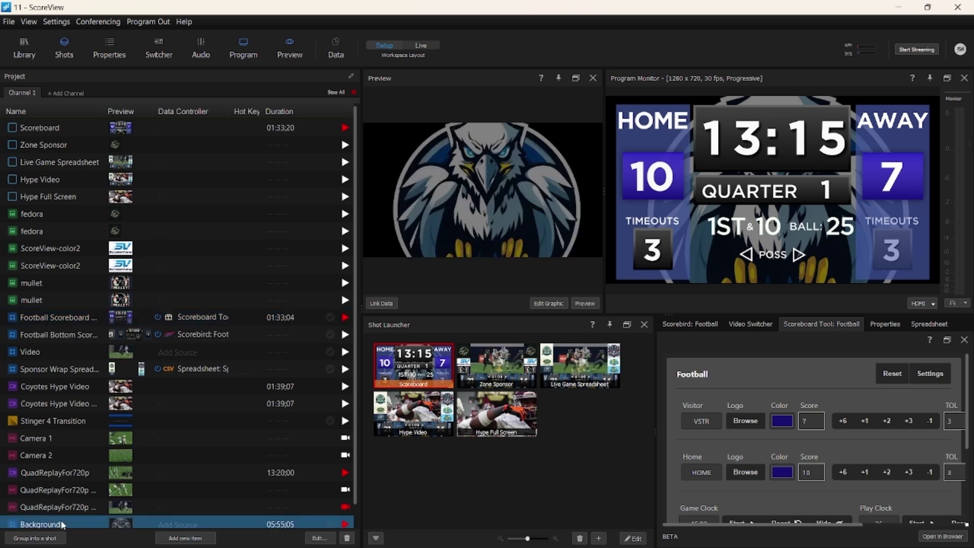
Show the Video Switcher feeds and take the Scoreboard shot off the program output
scroll(61, 522, down, 1)
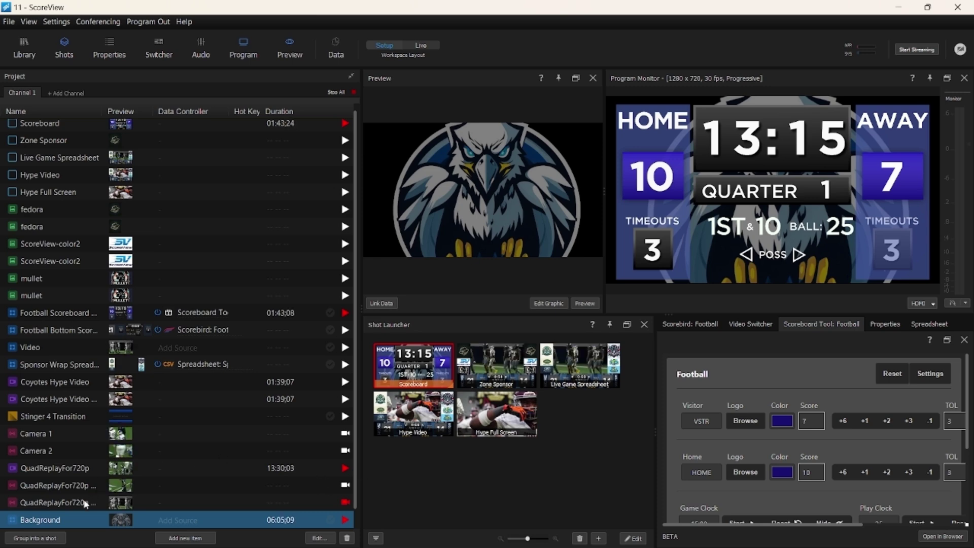
click(741, 327)
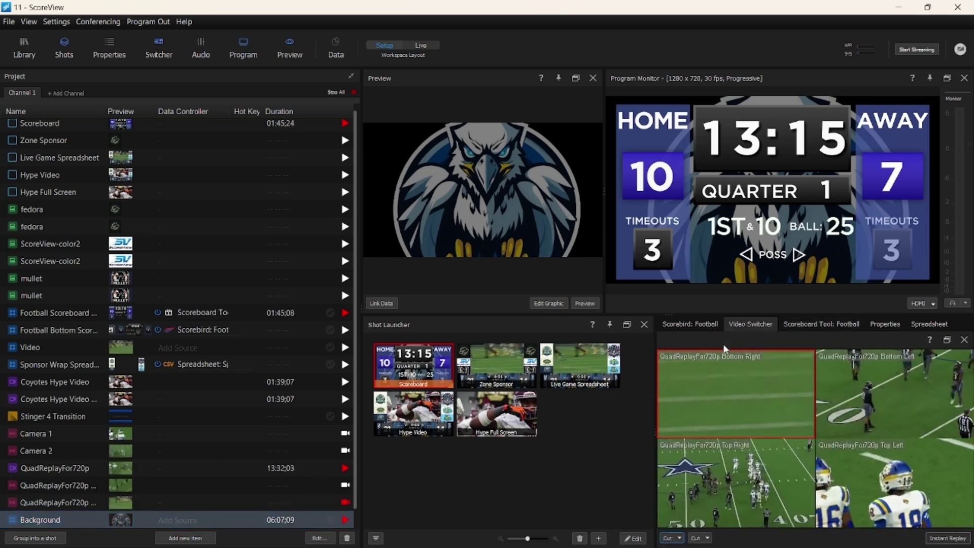
click(345, 123)
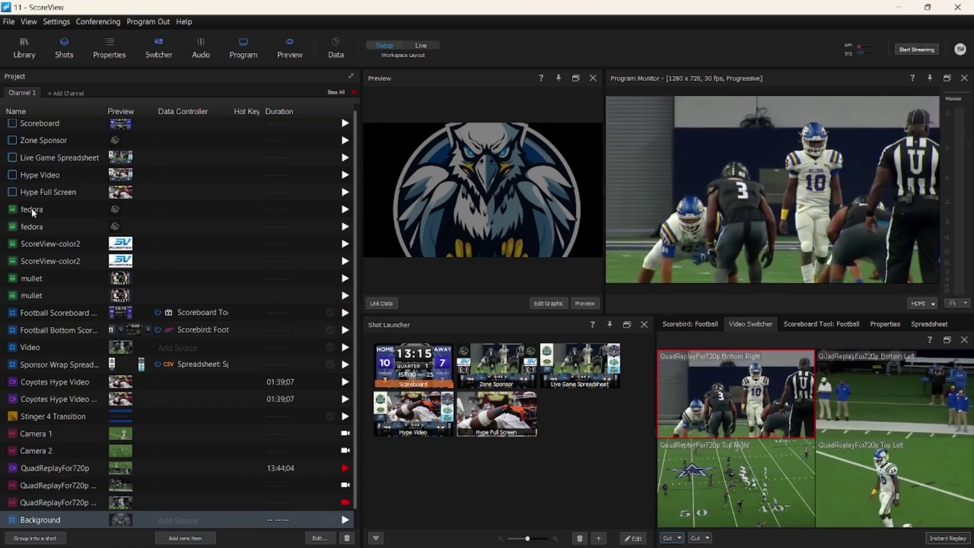
Preview the fedora, Football Scoreboard, Stinger 4 Transition, Camera 1 and Camera 2 items, and bring back the Video Switcher feeds
click(32, 209)
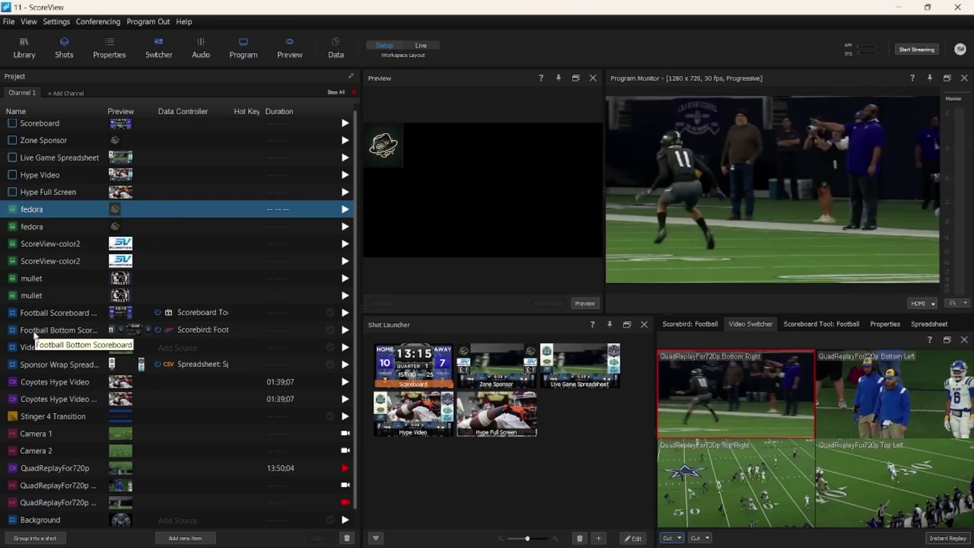
click(44, 316)
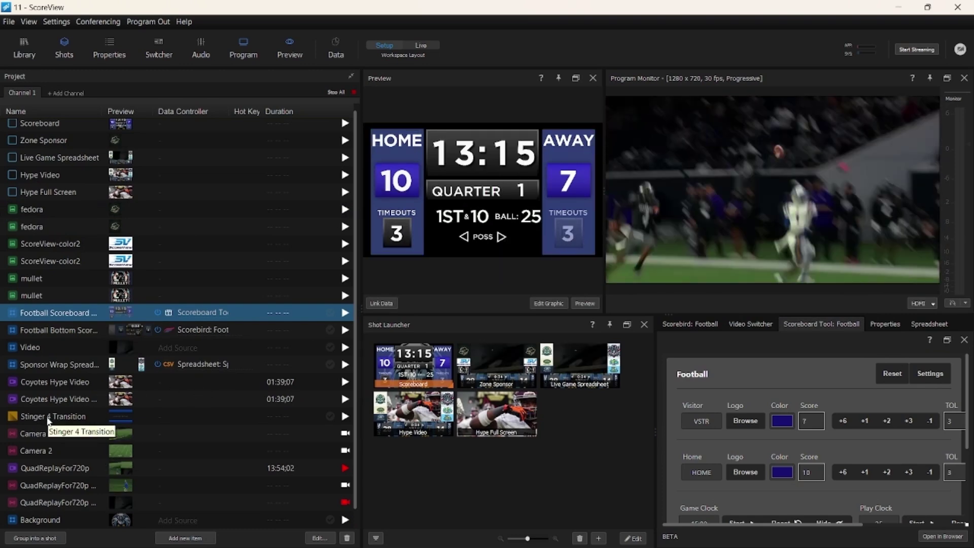
click(48, 417)
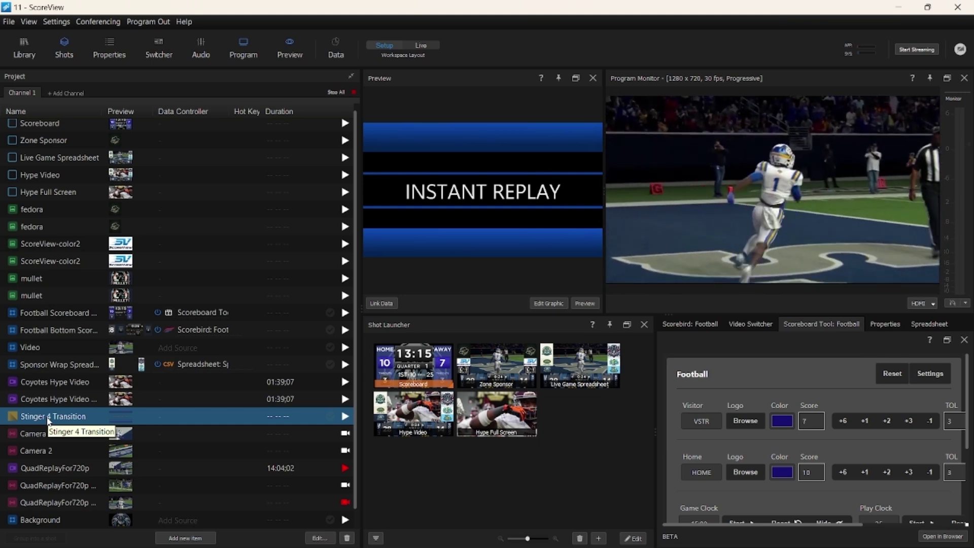
click(36, 431)
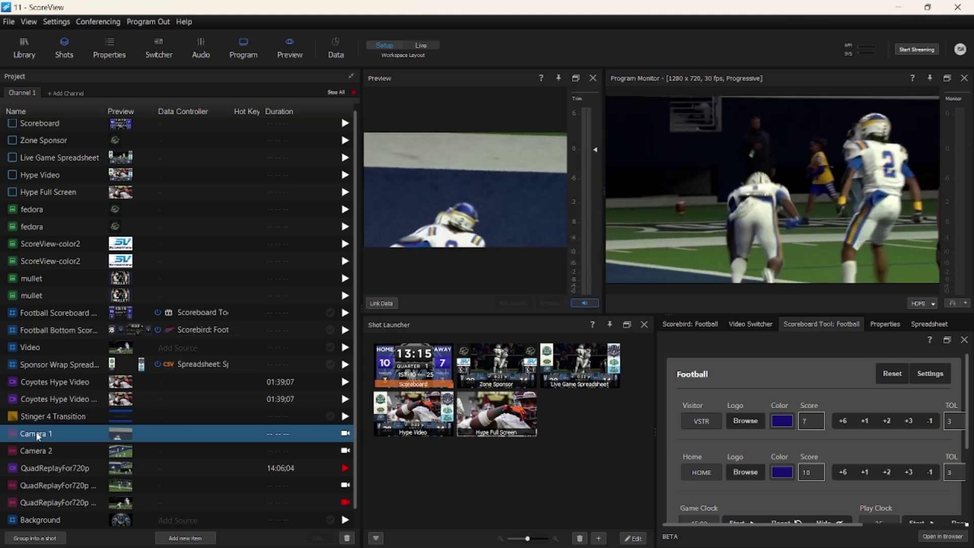
click(43, 451)
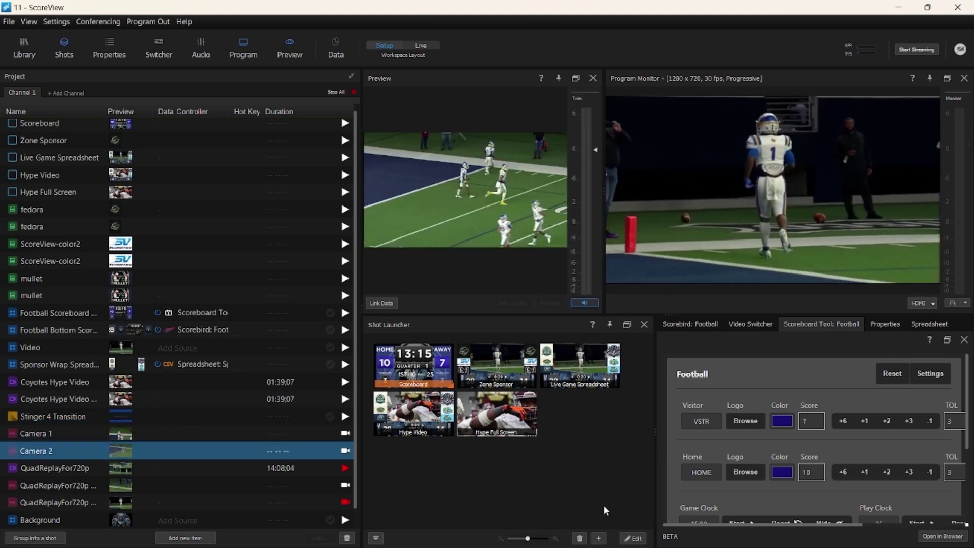
click(755, 325)
Import the ScoreView-color2 image from the ScoreView Logo (1) folder as a new project item
click(195, 537)
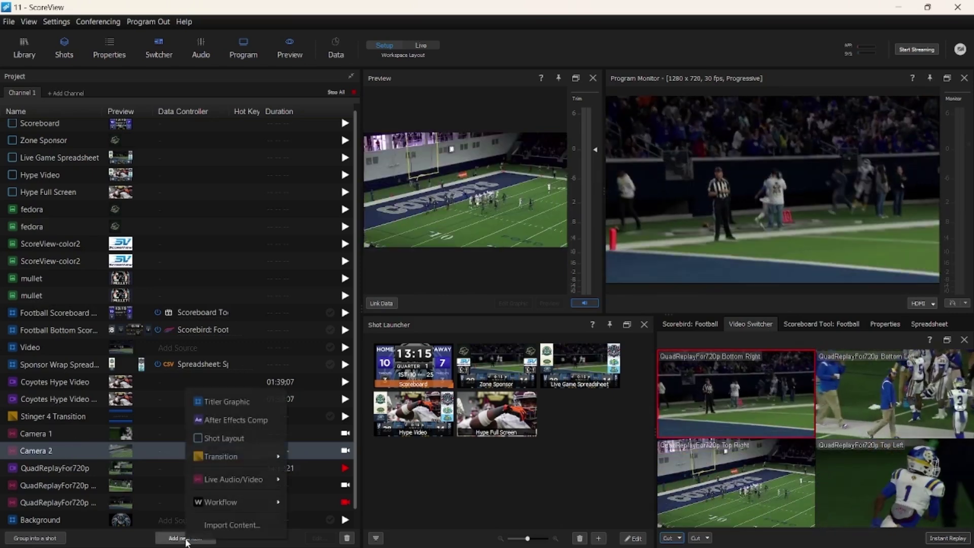
click(216, 526)
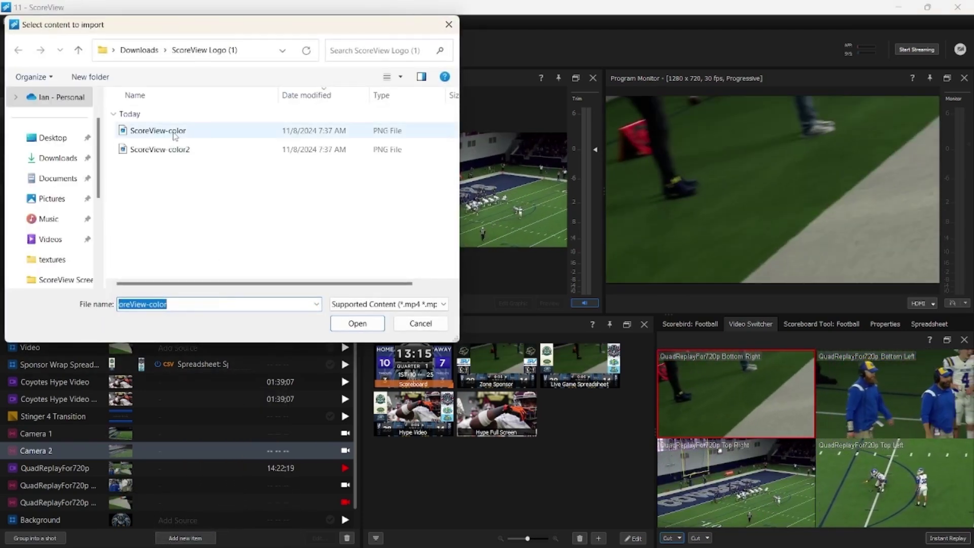
click(176, 135)
double_click(175, 148)
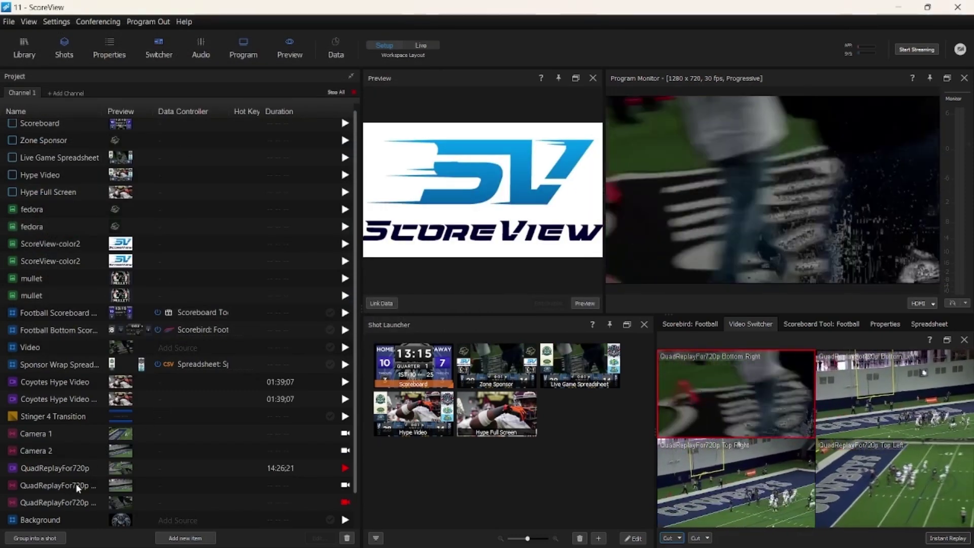
click(32, 495)
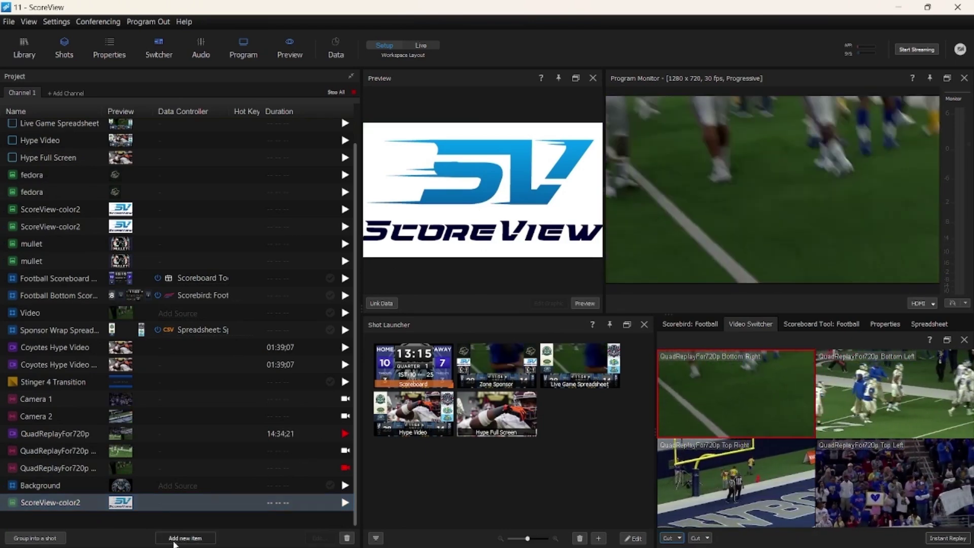
Check which file types can be imported as content, leaving without importing anything
click(183, 538)
click(195, 527)
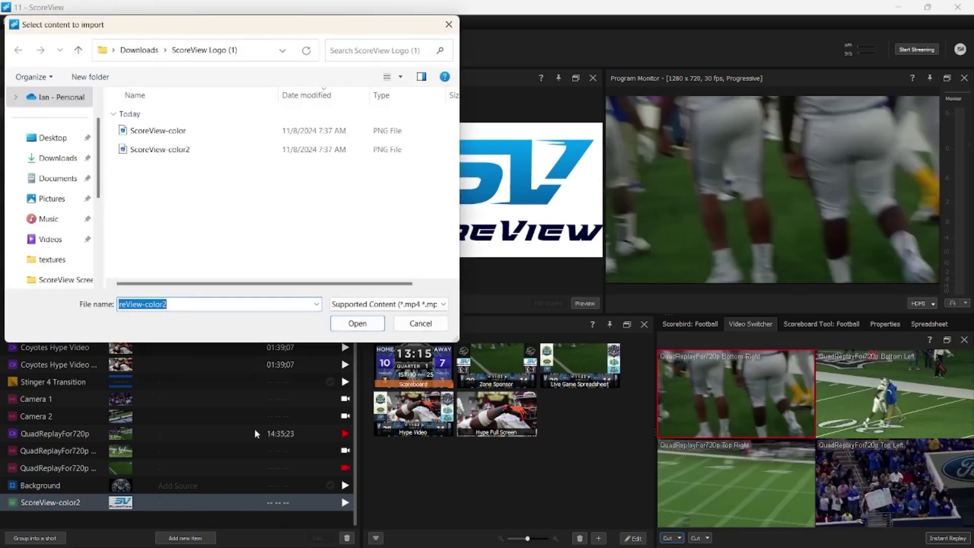
click(365, 303)
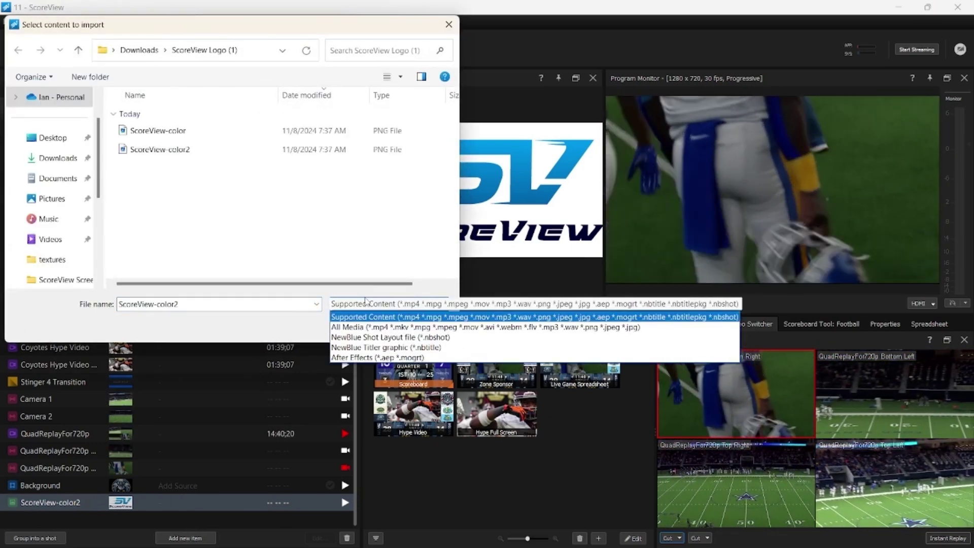
click(365, 316)
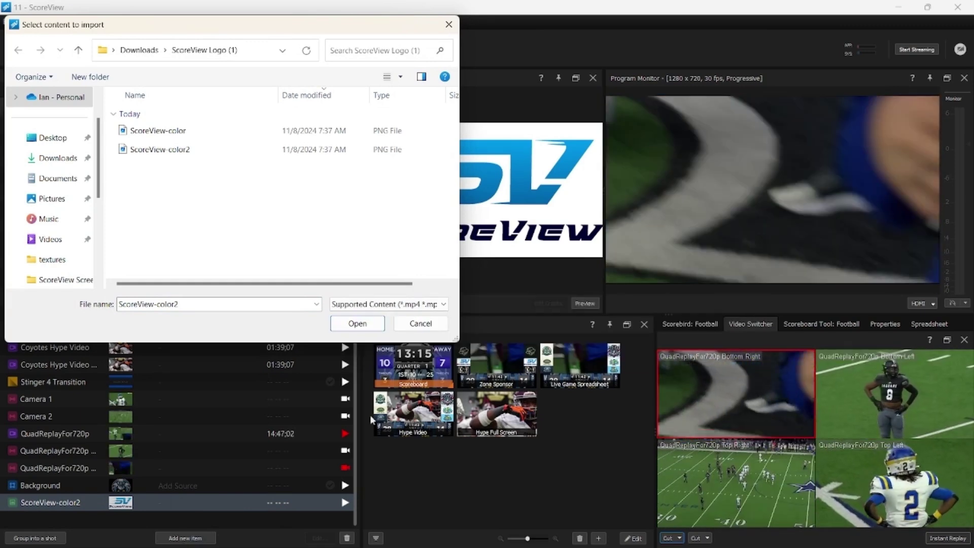
click(419, 322)
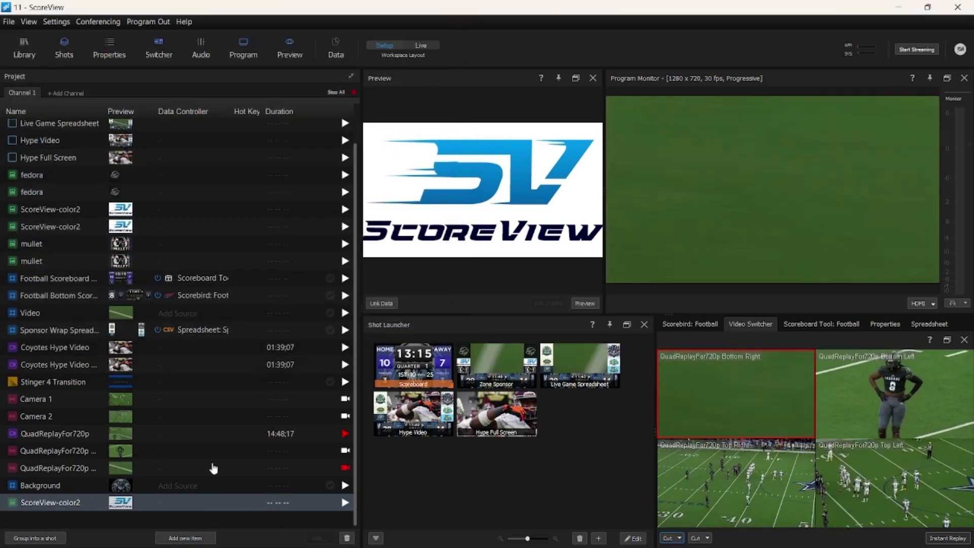
Examine the Windows Device and Audio Device sources available for a new Live Audio/Video item
click(186, 538)
mouse_move(217, 479)
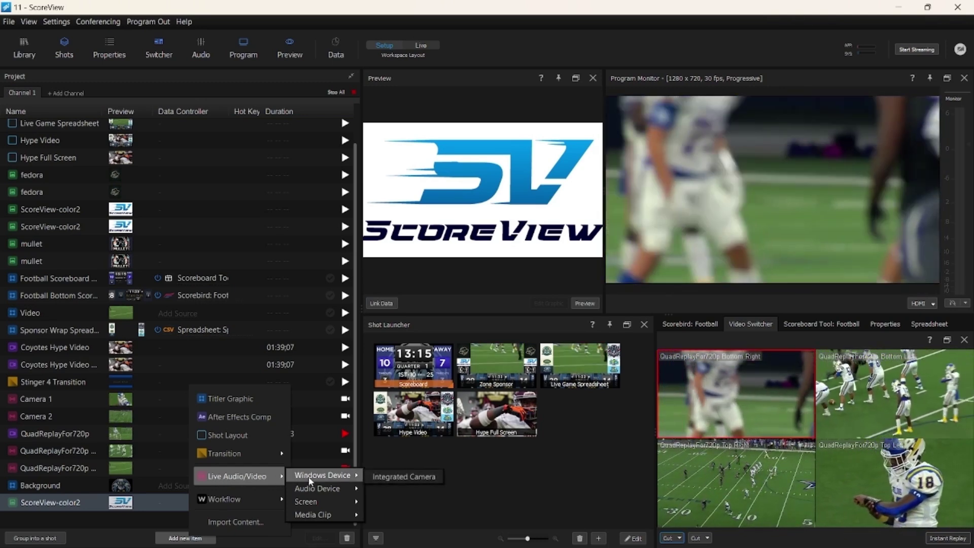
mouse_move(314, 489)
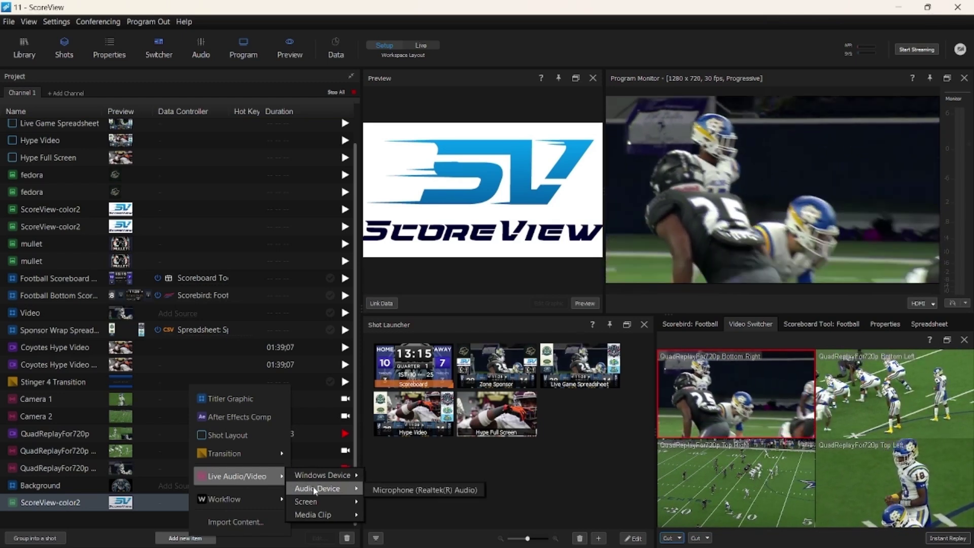
click(424, 490)
Narrow the Project list and put the Scoreboard shot followed by the Zone Sponsor shot on the program output, previewing the Football Scoreboard in between
drag(358, 317, 279, 314)
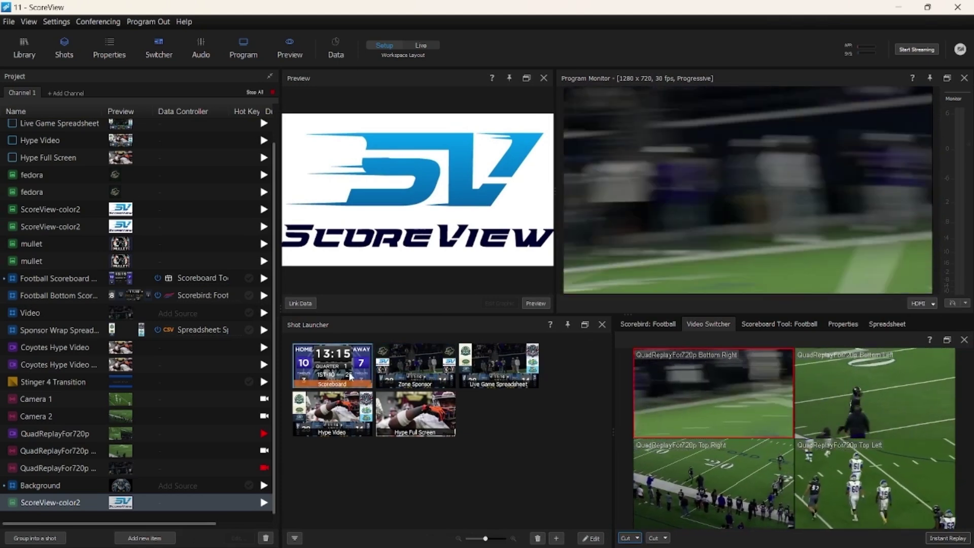
click(350, 375)
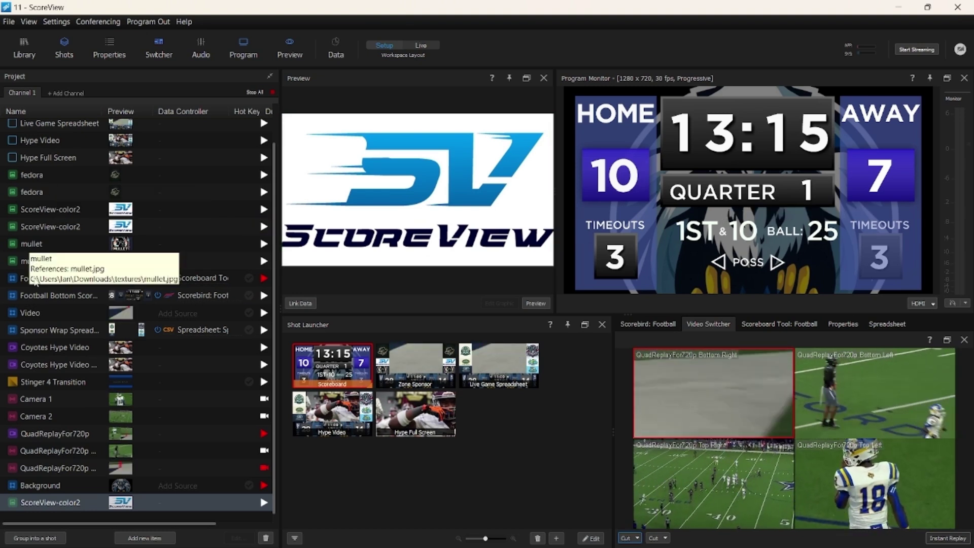
click(28, 277)
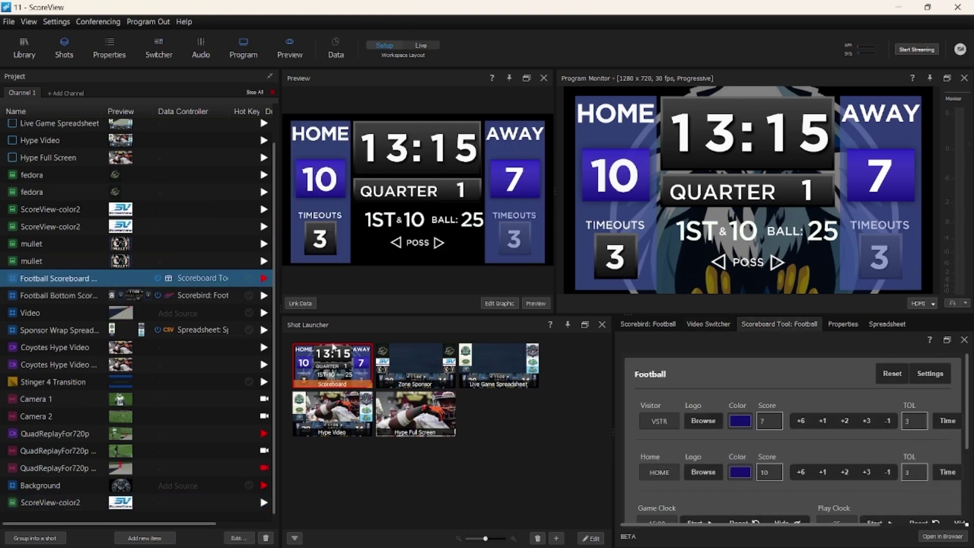
click(424, 364)
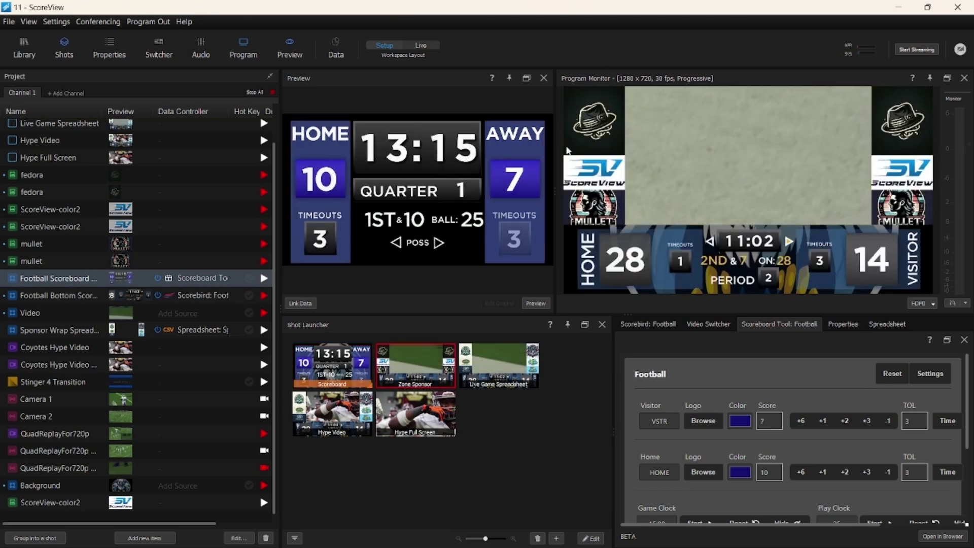
Preview the items that make up the Zone Sponsor shot: the fedora, ScoreView-color2 and mullet logos and the Football Bottom Scoreboard
click(24, 177)
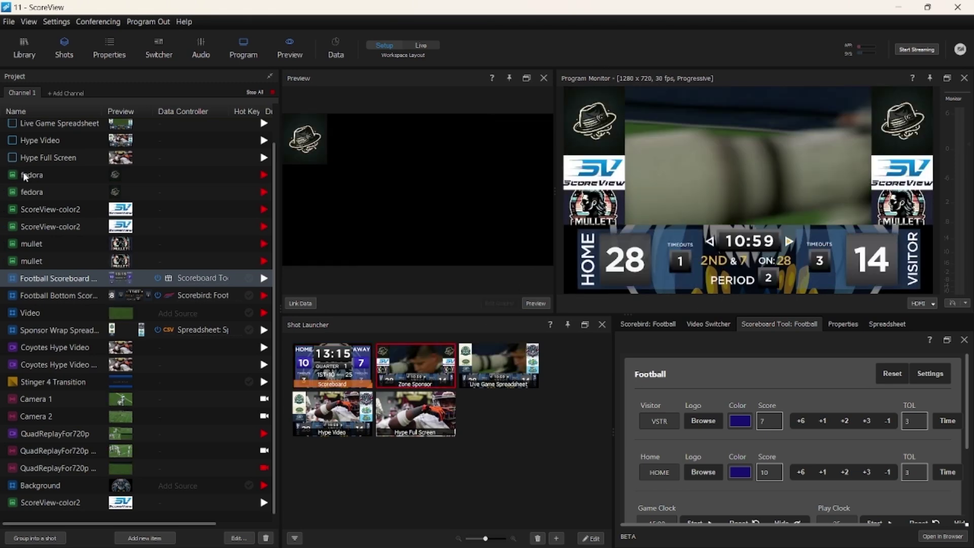
click(32, 198)
click(33, 209)
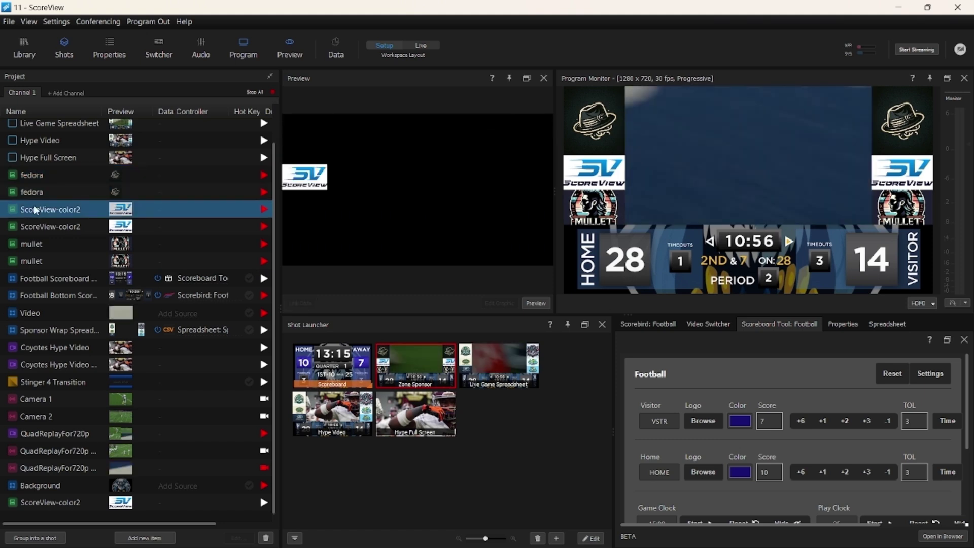
click(40, 226)
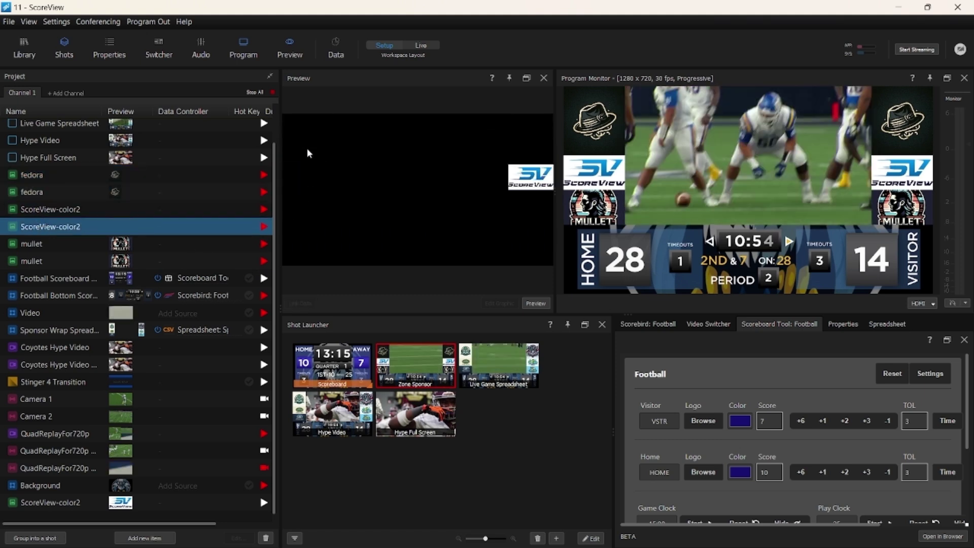
click(64, 245)
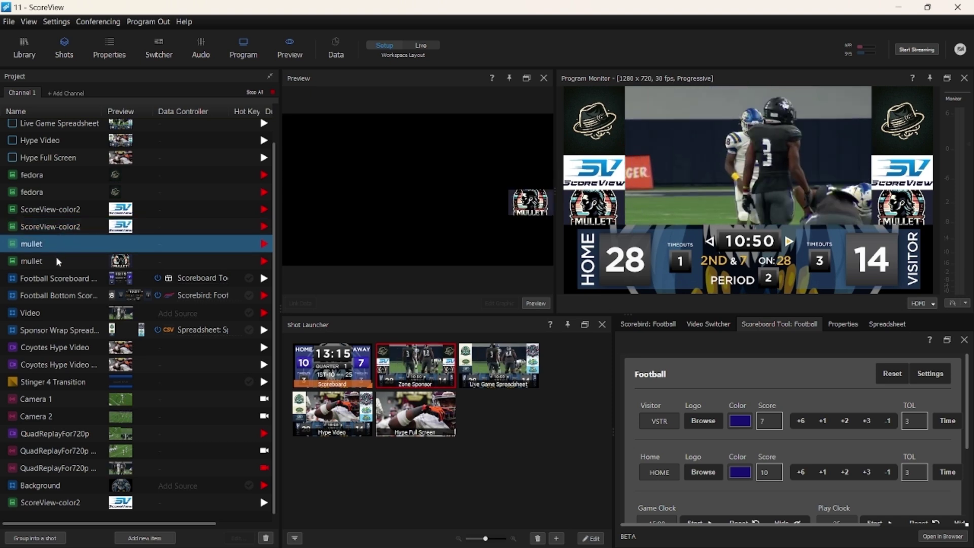
click(58, 262)
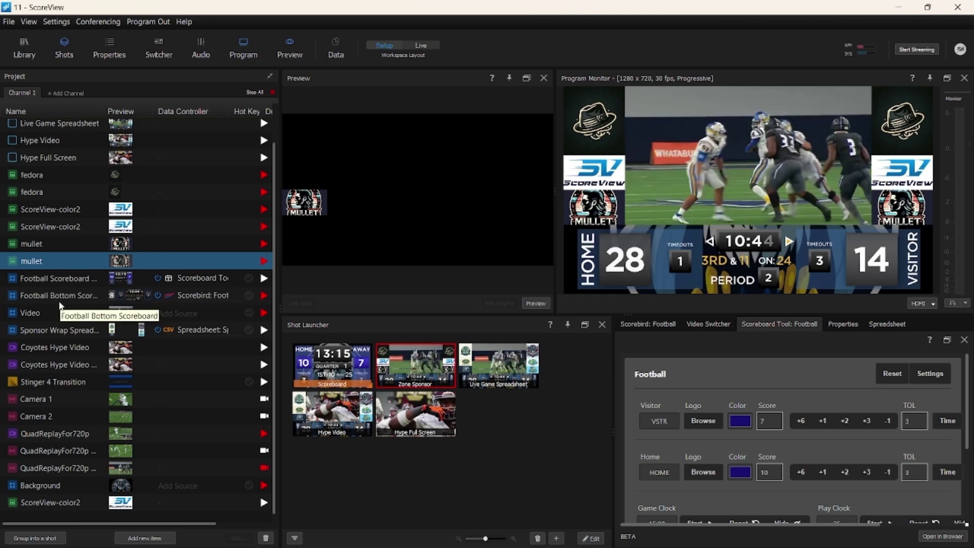
click(46, 298)
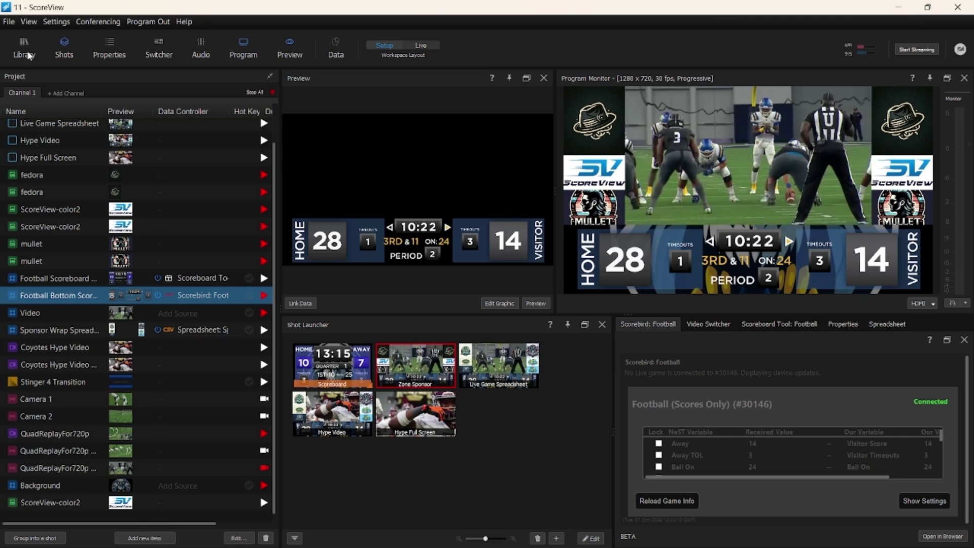
Add the Carbon Single Player football graphic from the Library to the project and replace its placeholder photo with the Bo Jackson image
click(24, 48)
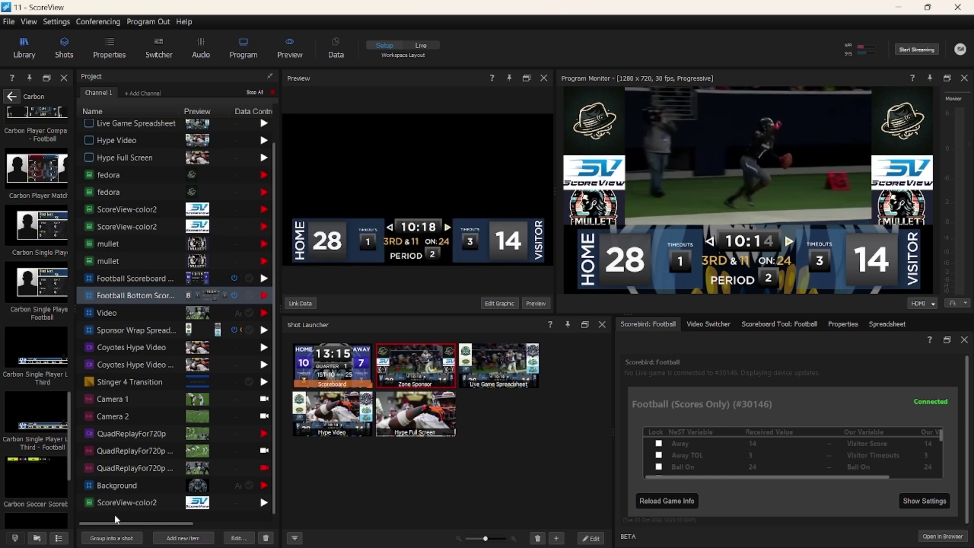
drag(107, 514, 104, 514)
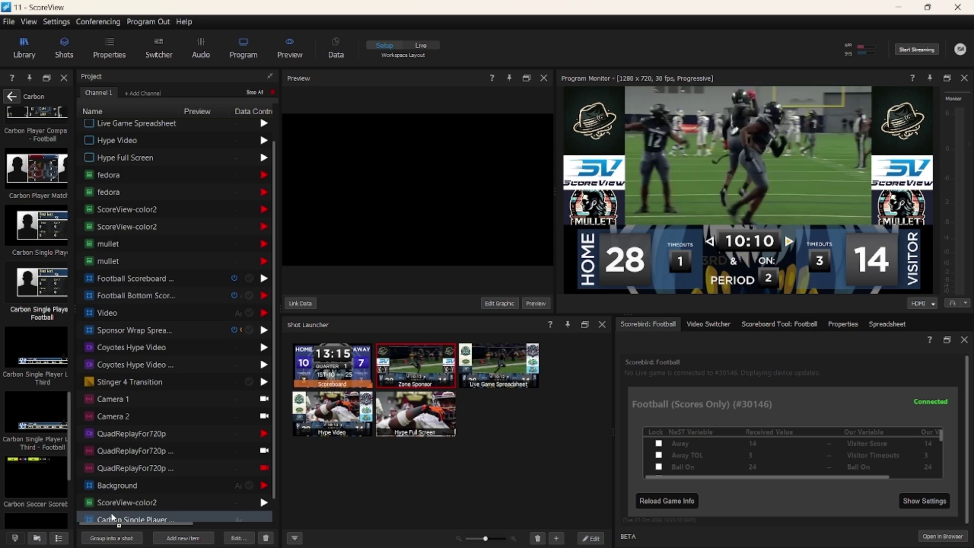
click(112, 518)
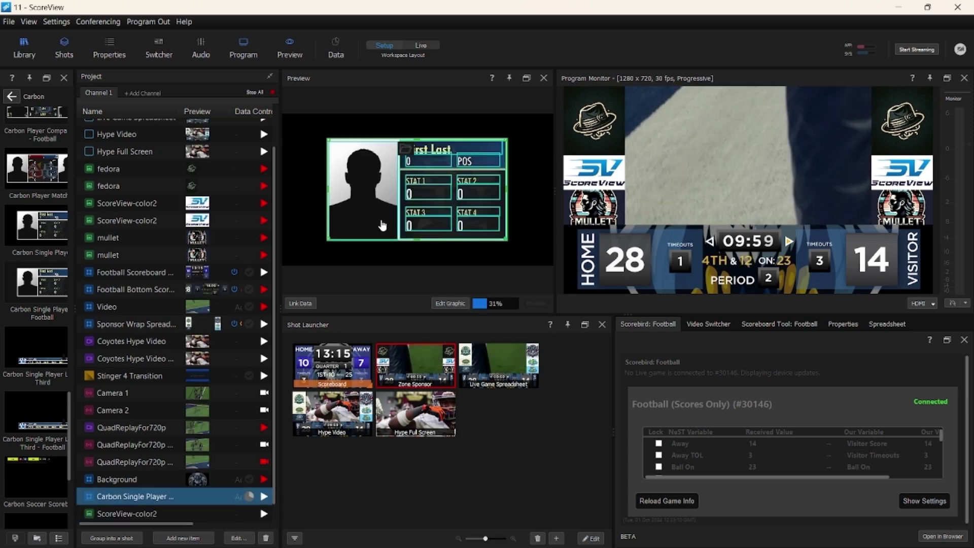
double_click(383, 224)
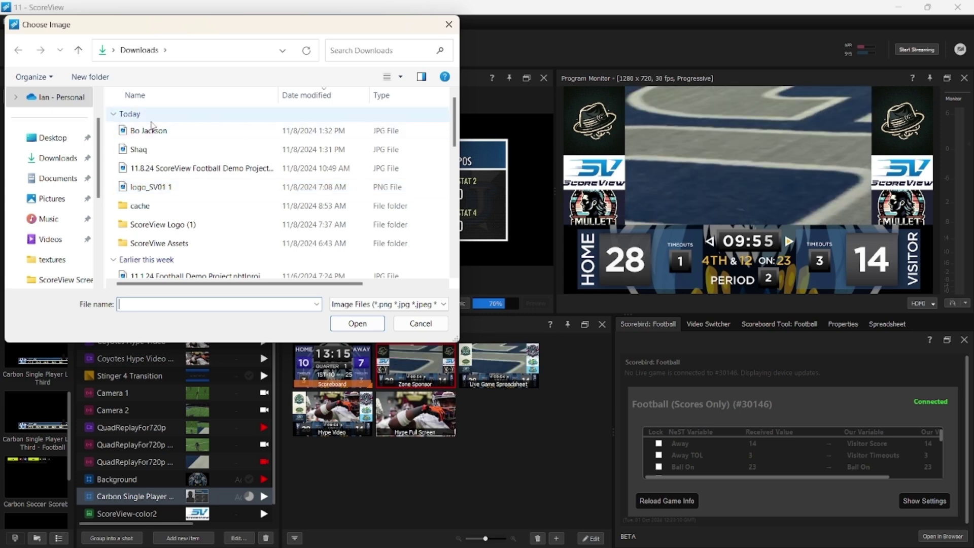
double_click(152, 133)
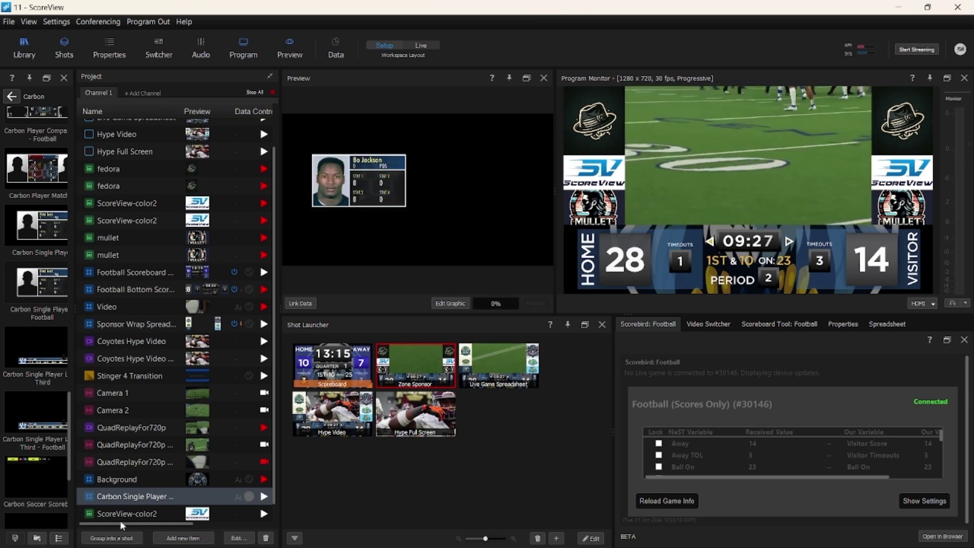
Group the Carbon Single Player graphic into a new shot and put that shot on the program output
click(131, 539)
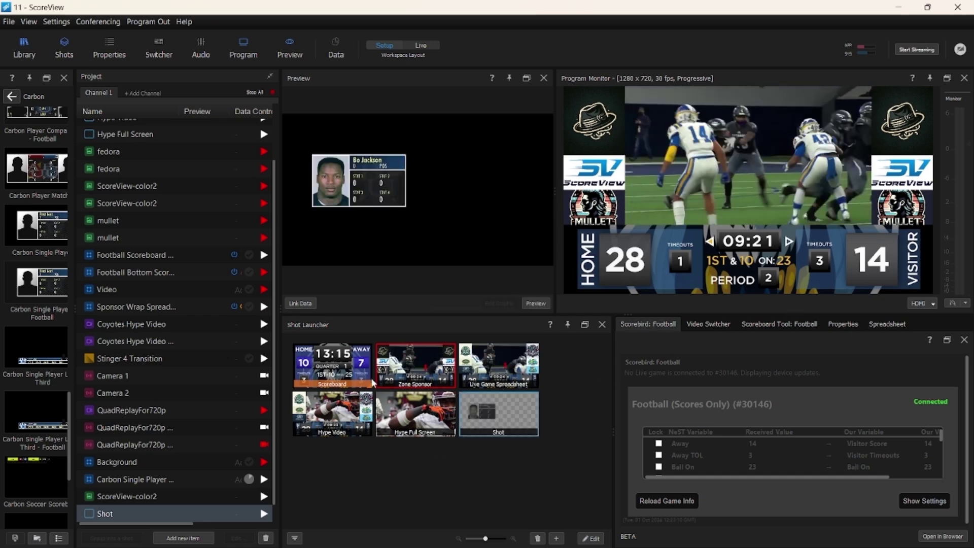
click(497, 418)
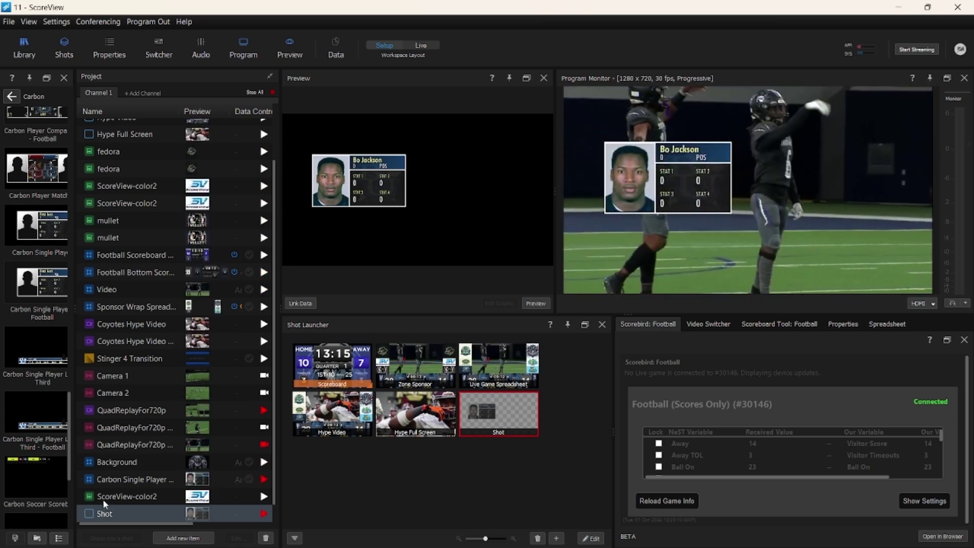
Group the Carbon Single Player graphic and the Background item into a new shot
click(109, 478)
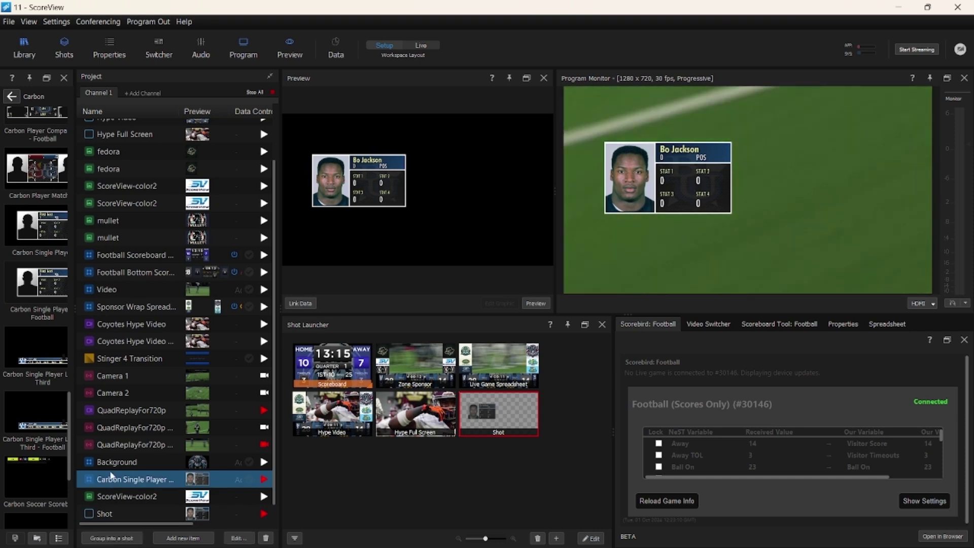
click(114, 465)
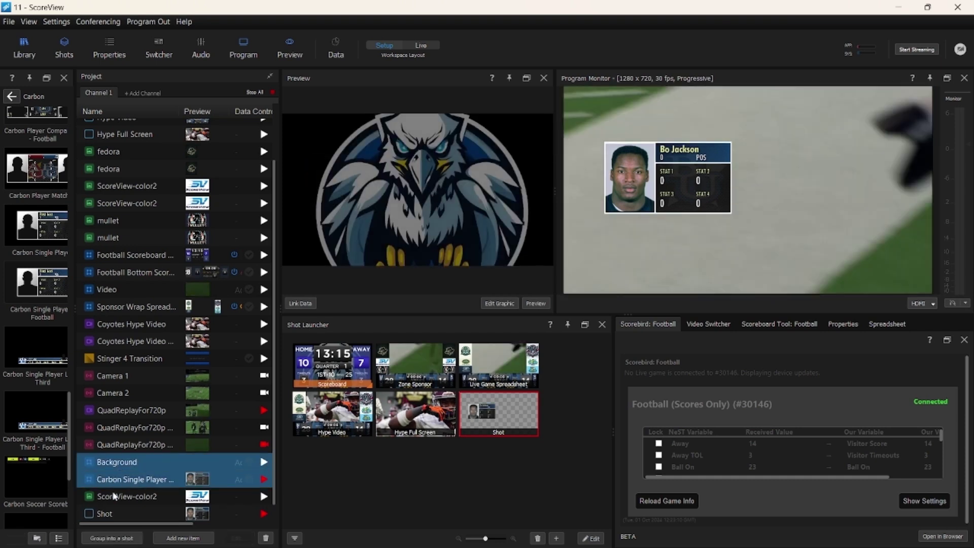
click(111, 537)
Move the Carbon Single Player graphic above Background in the project order and put Shot 1 on the program output
click(107, 463)
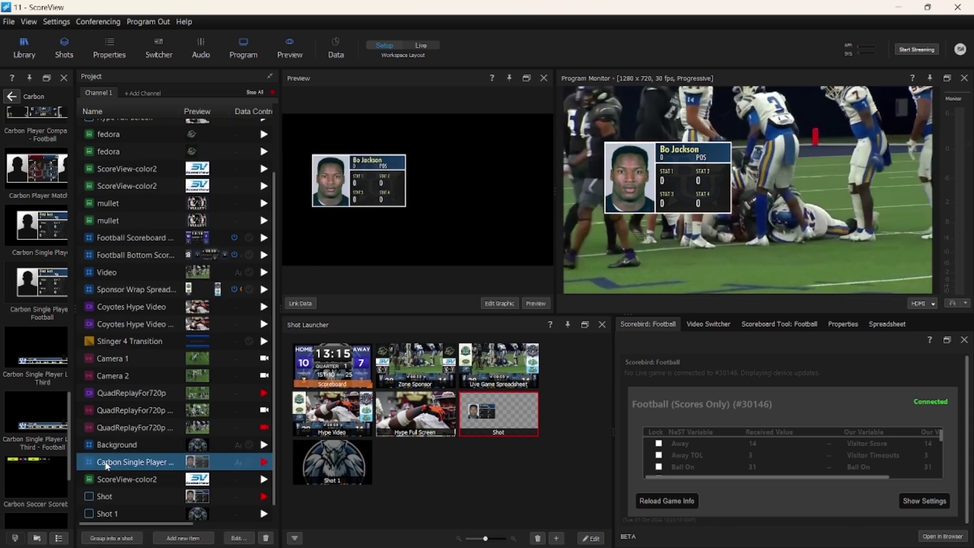
drag(111, 451, 113, 450)
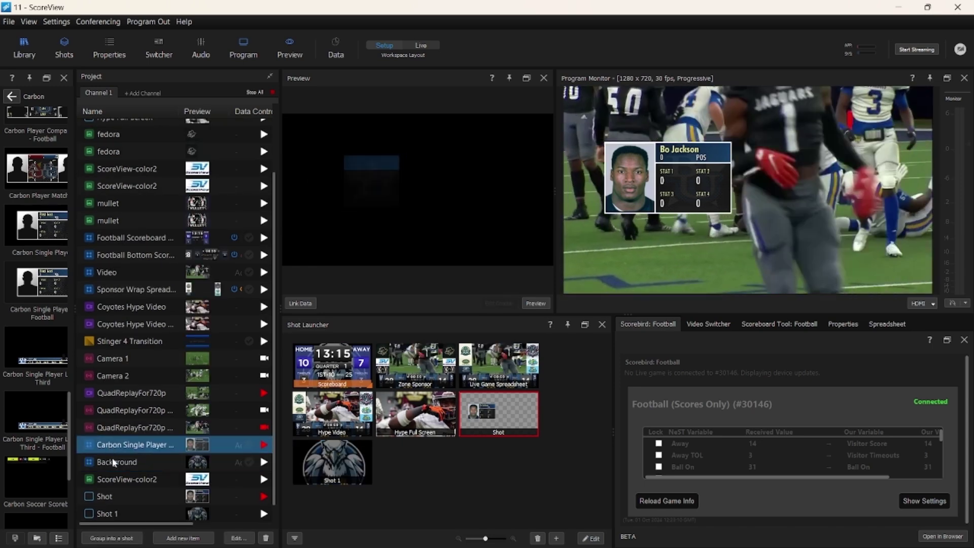
click(332, 462)
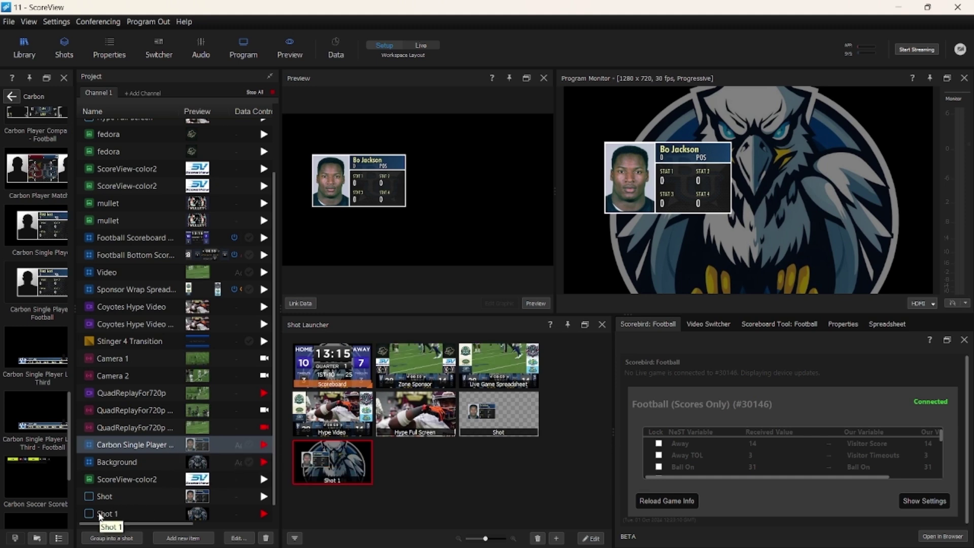
Rename Shot 1 as "Bo and Background" and colour its Shot Launcher label pink
click(100, 514)
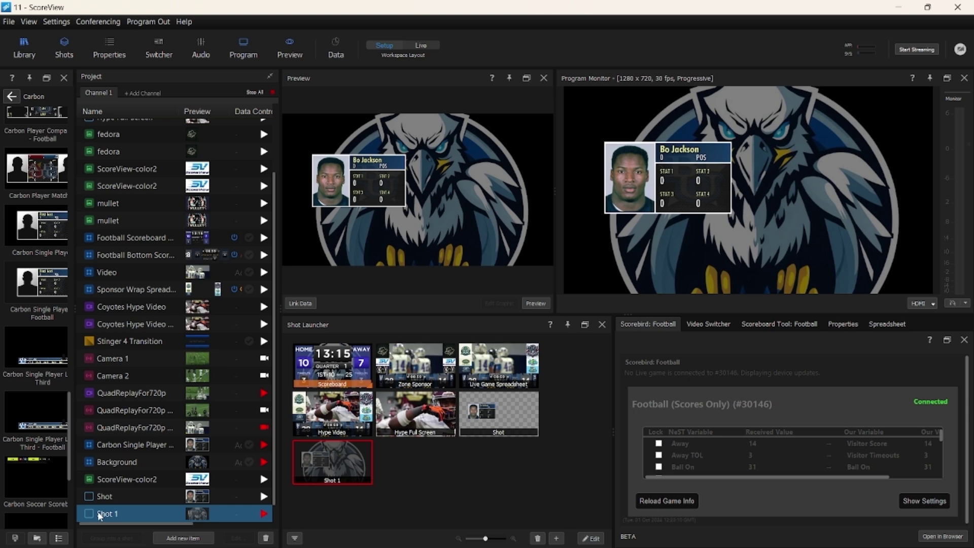
right_click(99, 515)
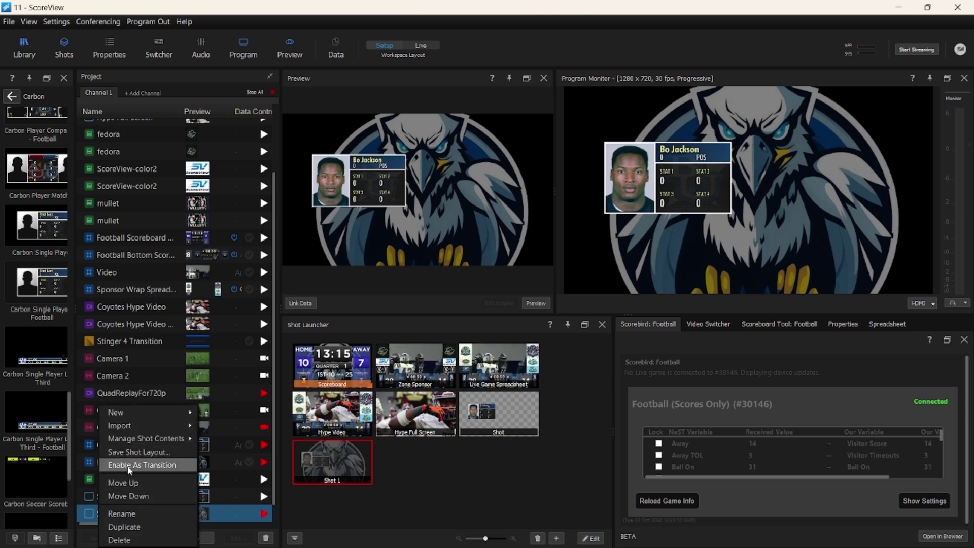
click(140, 513)
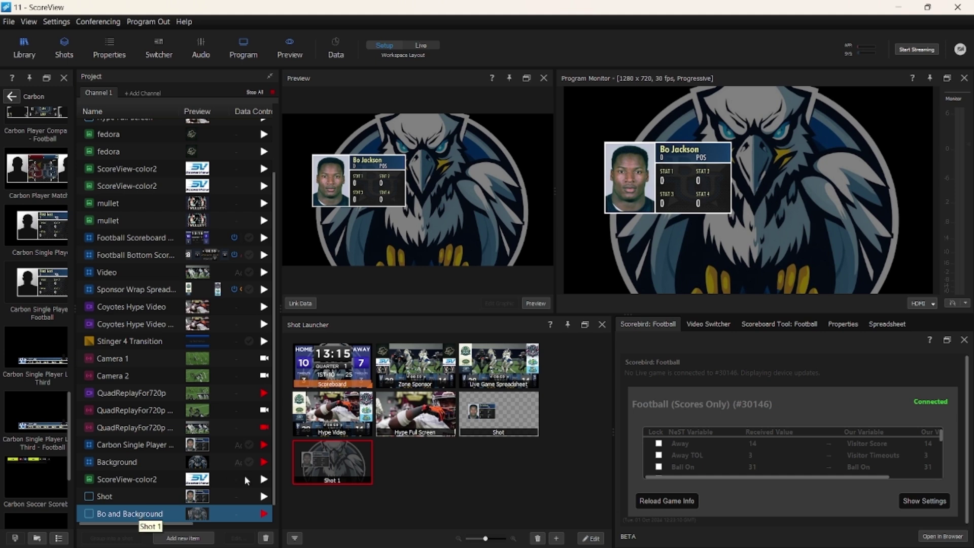
right_click(341, 471)
mouse_move(366, 491)
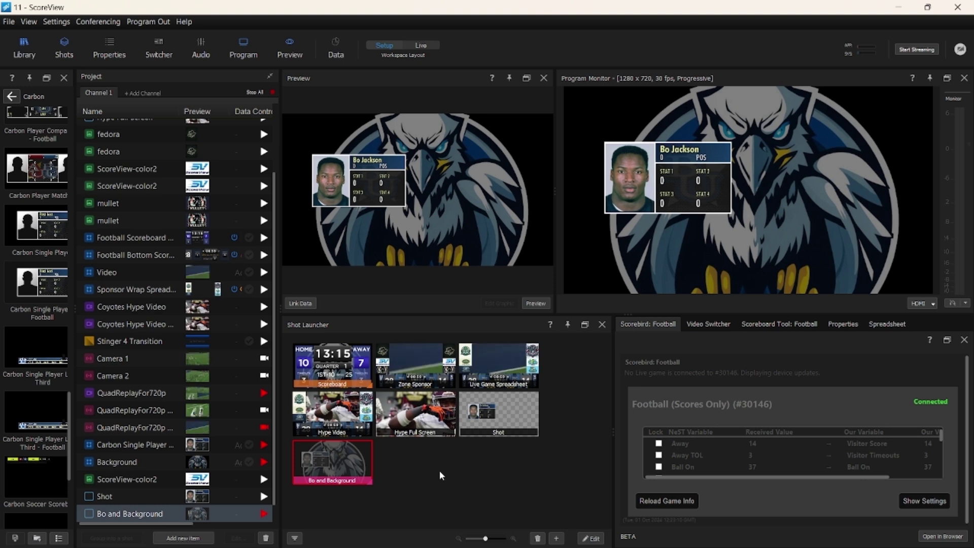
Undock the Video Switcher, widen the docking area it came from slightly, and dock the switcher again
click(708, 324)
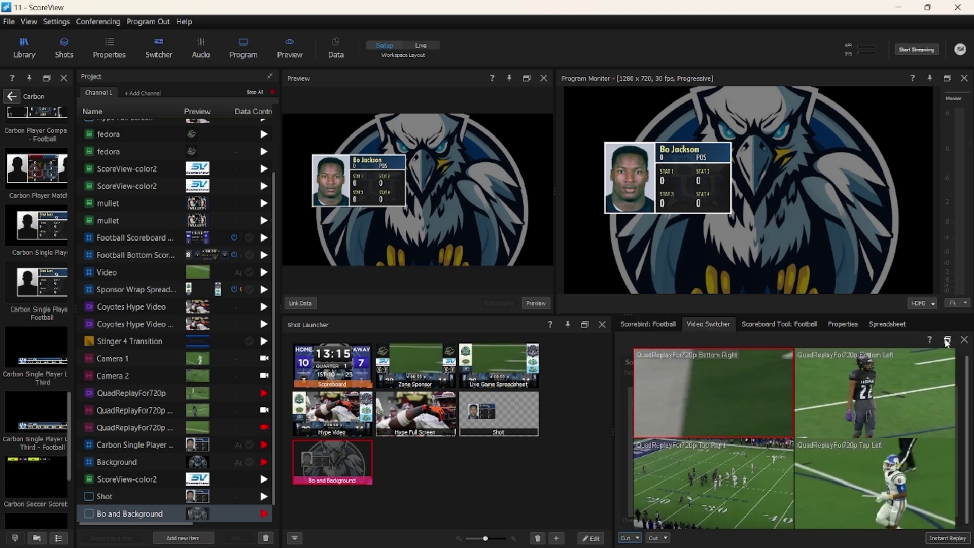
click(965, 339)
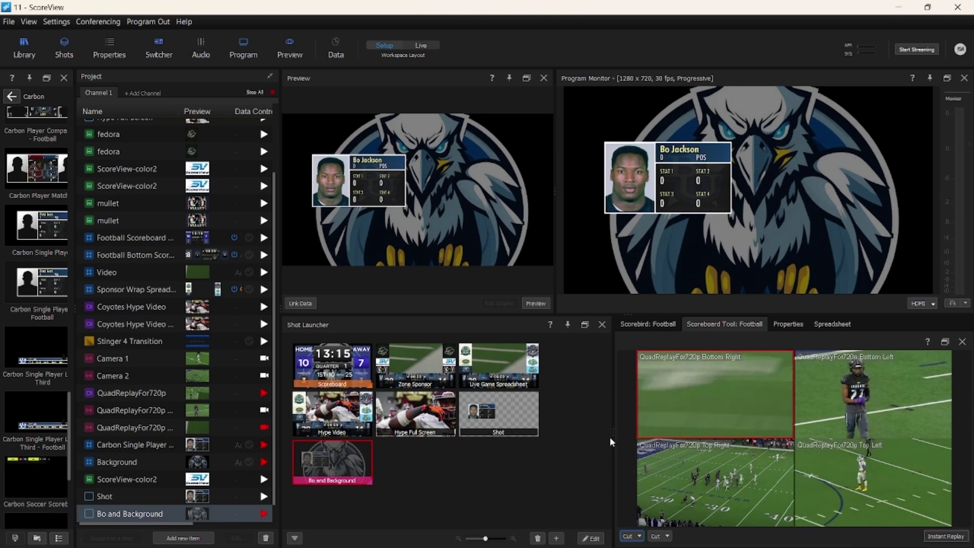
drag(614, 432, 592, 431)
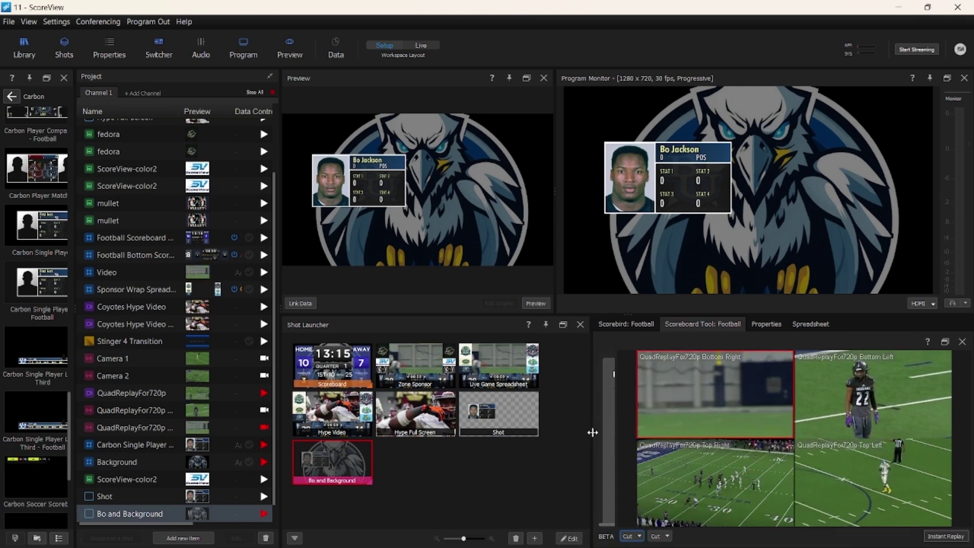
click(942, 344)
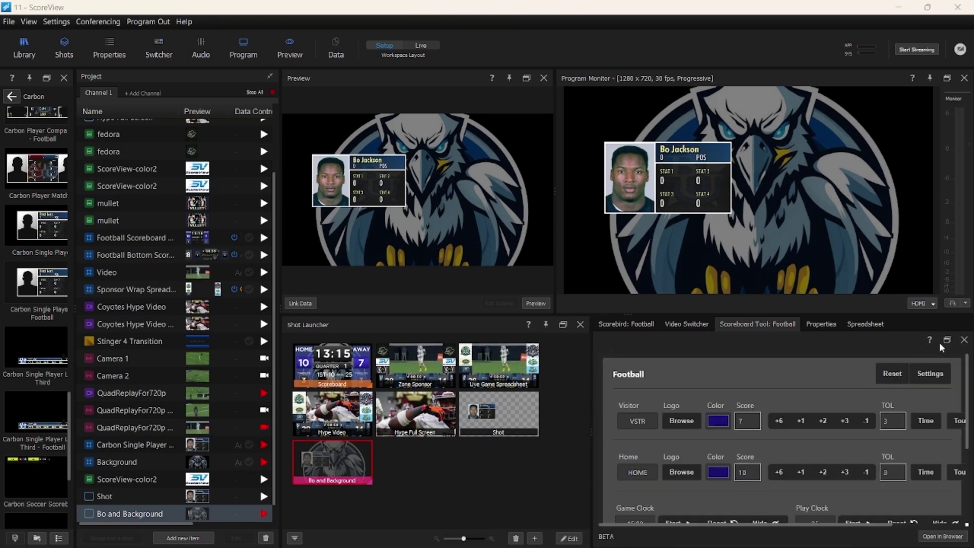
click(690, 326)
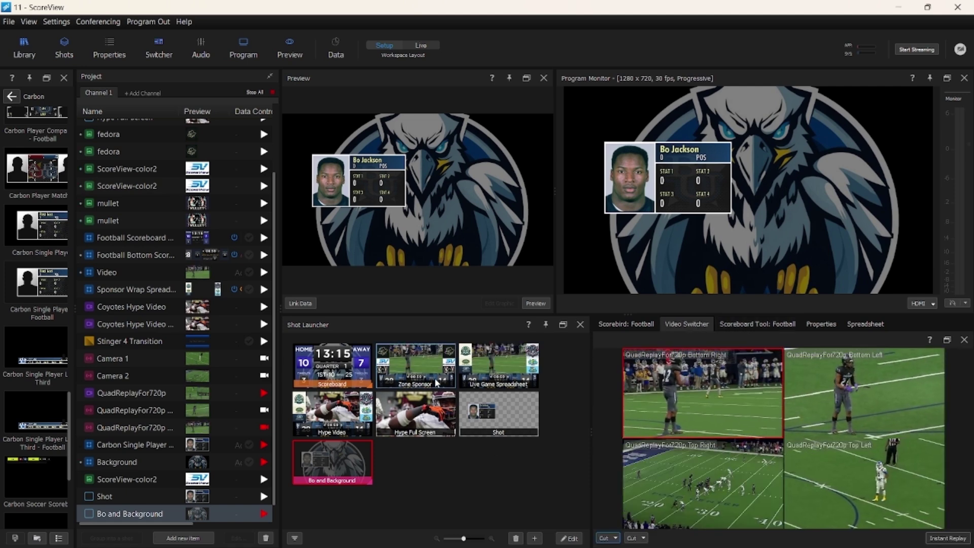
Cut the program output between the Bottom Right, Bottom Left, Top Left and Top Right QuadReplayFor720p sources
click(751, 370)
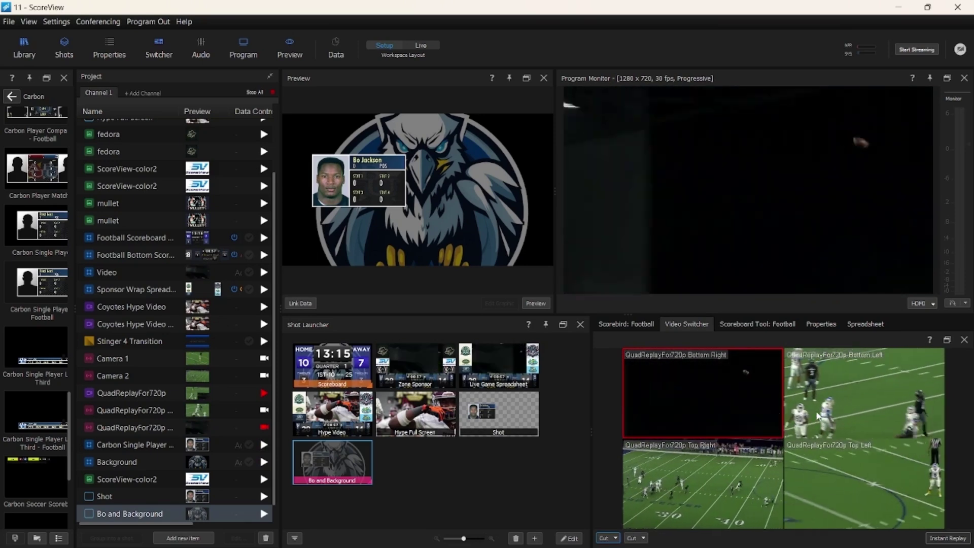
click(834, 386)
click(850, 477)
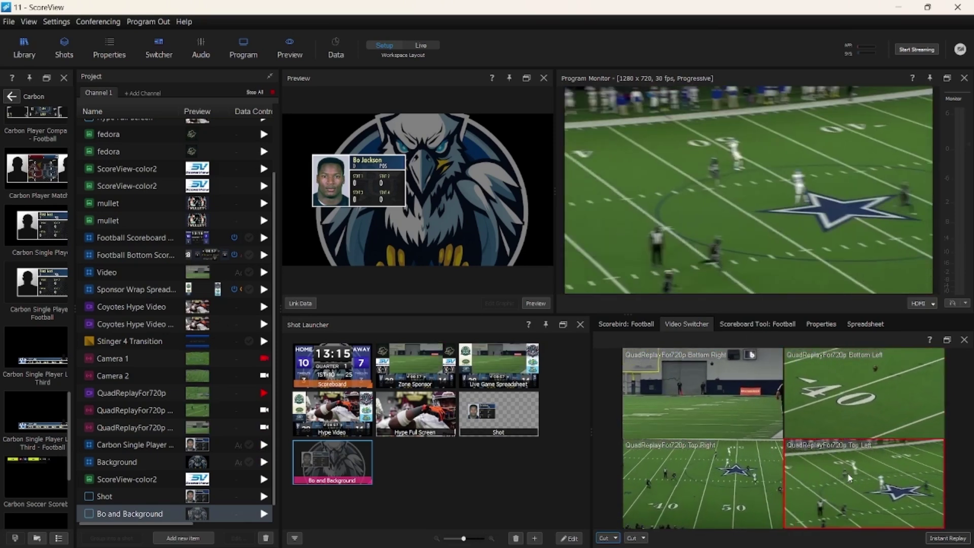
click(733, 488)
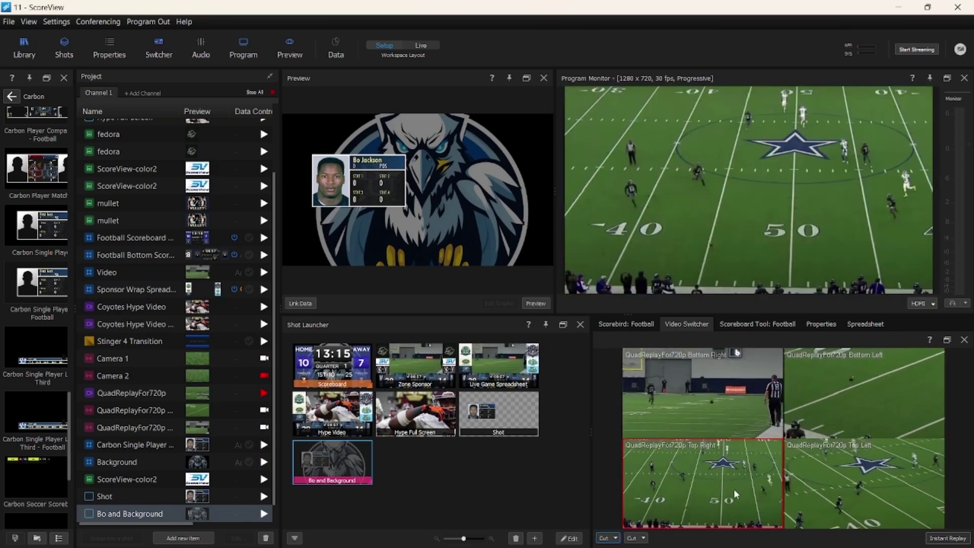
click(730, 401)
click(854, 381)
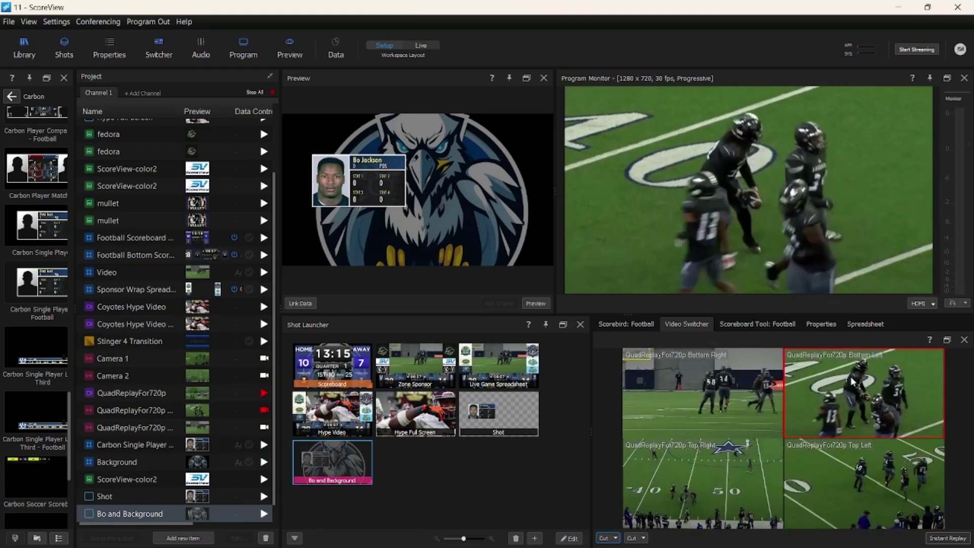
Enable Instant Replay with a 15 seconds buffer and the Bottom Right and Bottom Left sources armed as well
click(936, 538)
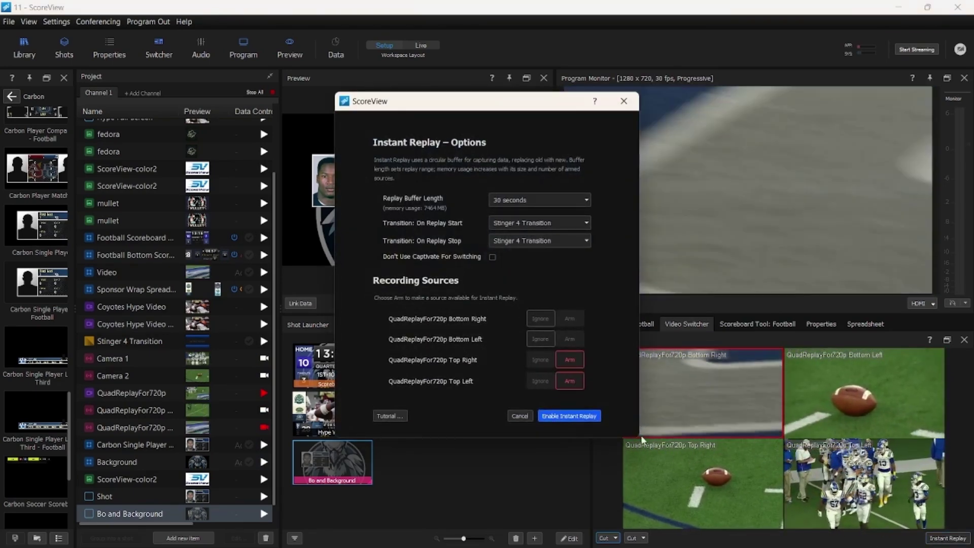
click(570, 341)
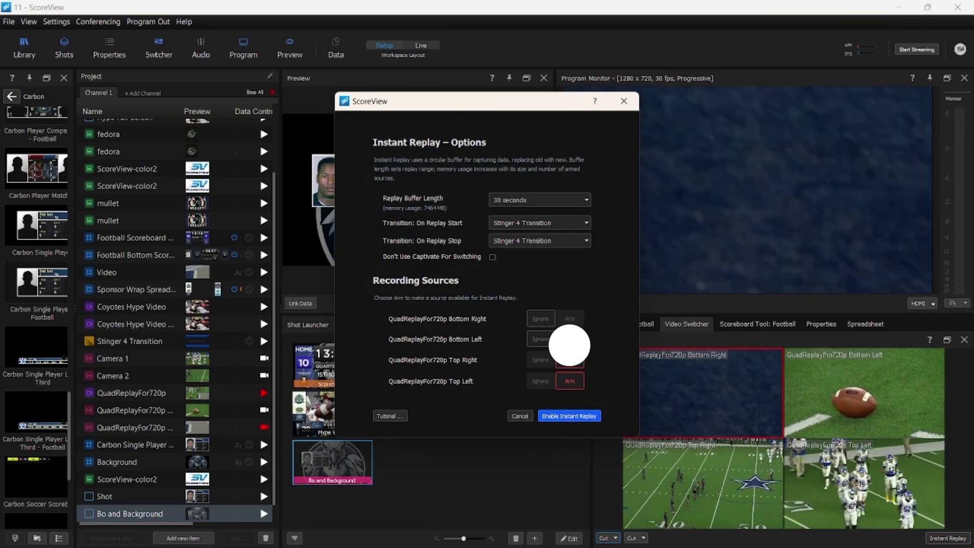
click(569, 318)
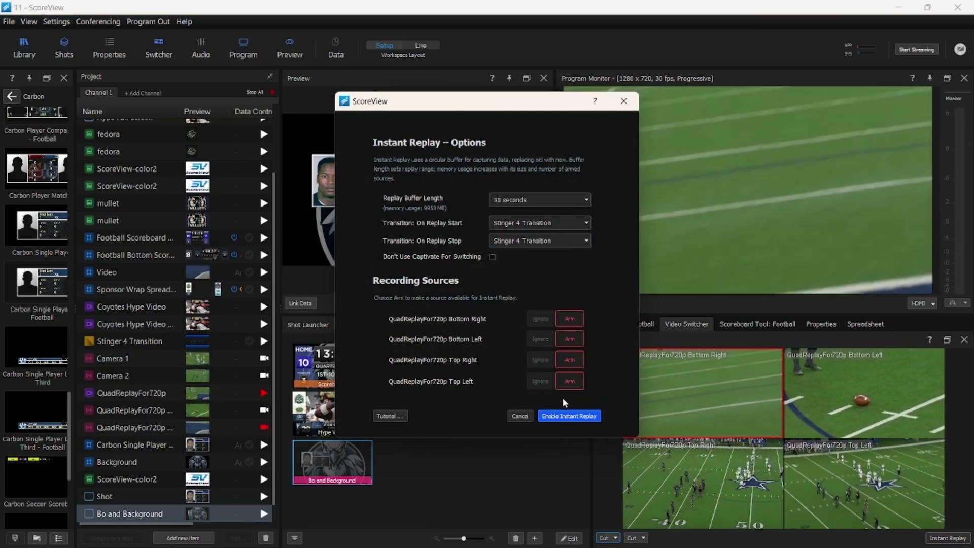
click(506, 204)
click(510, 211)
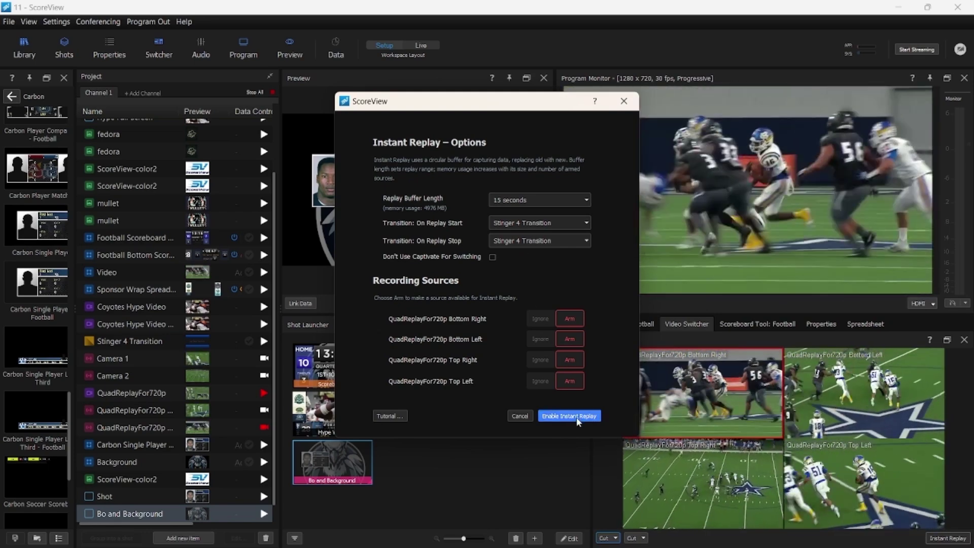
click(569, 416)
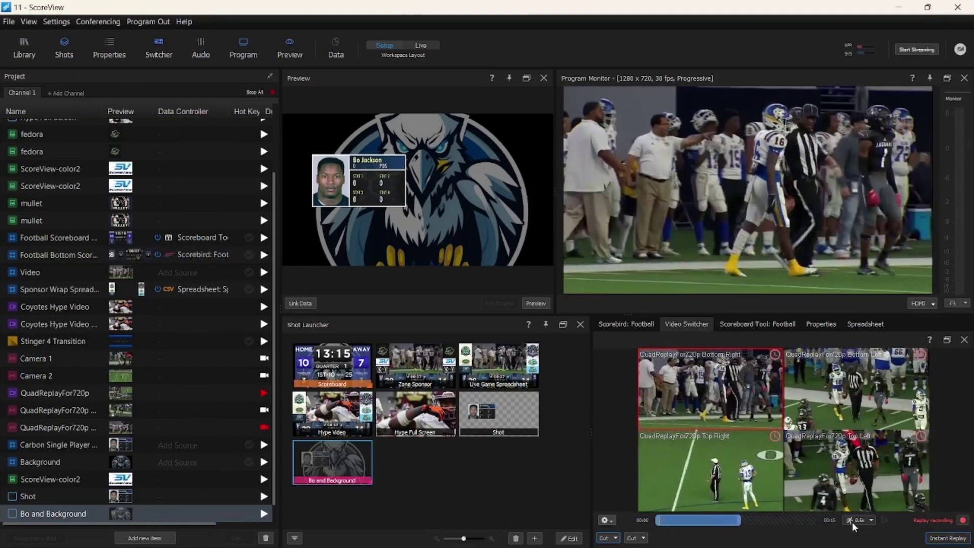
Stop the replay recording, cue the replay at 00:06 and play it on the program output
click(853, 522)
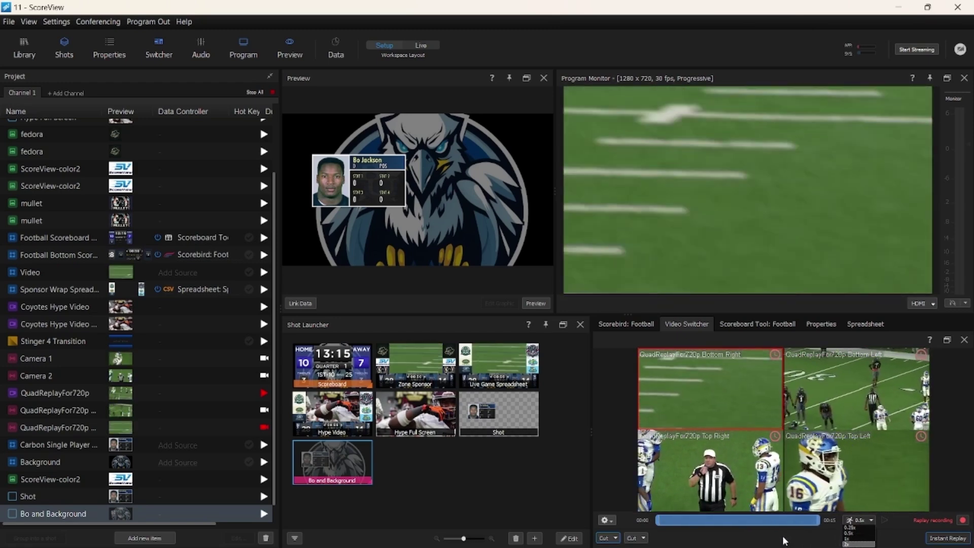
click(732, 528)
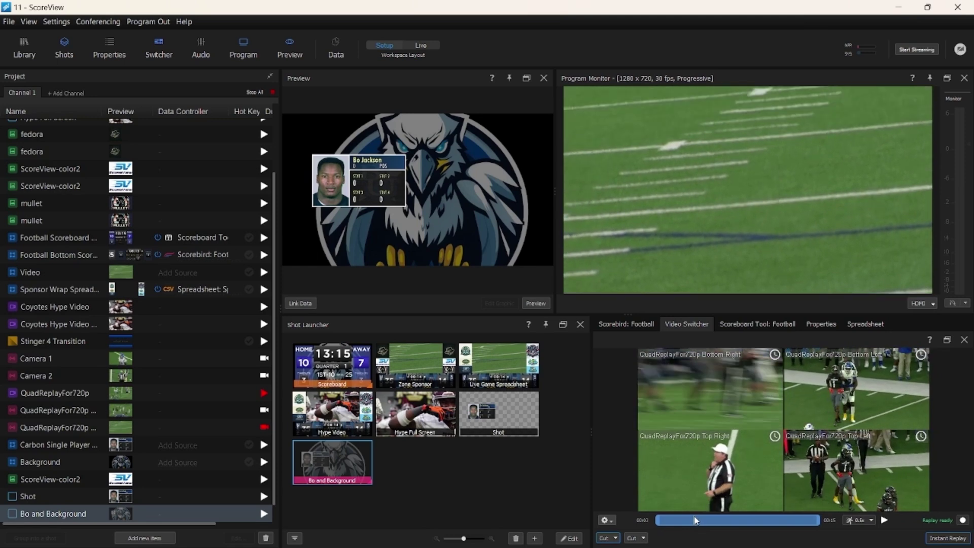
drag(695, 519, 724, 519)
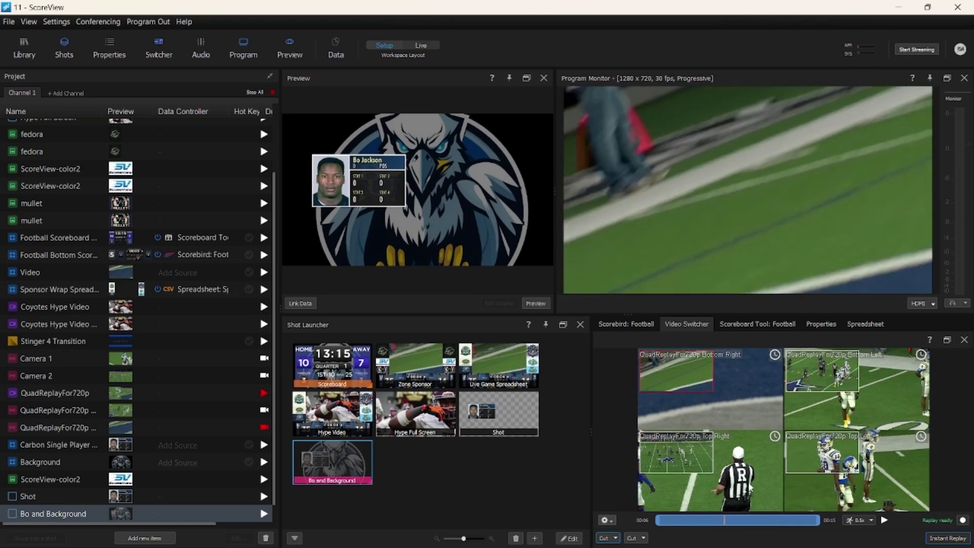
key(space)
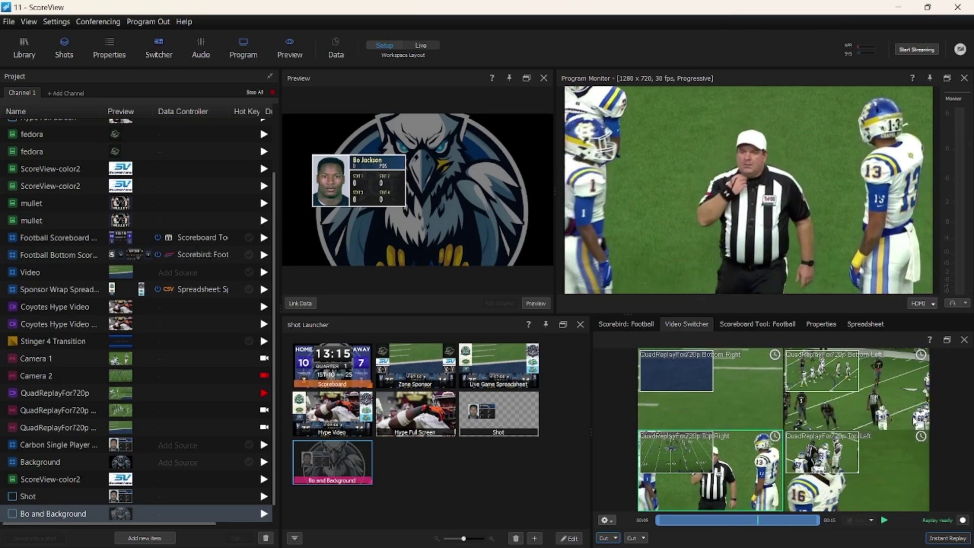
Switch the running replay through the Bottom Left, Top Left, Bottom Right and Top Right angles
click(893, 409)
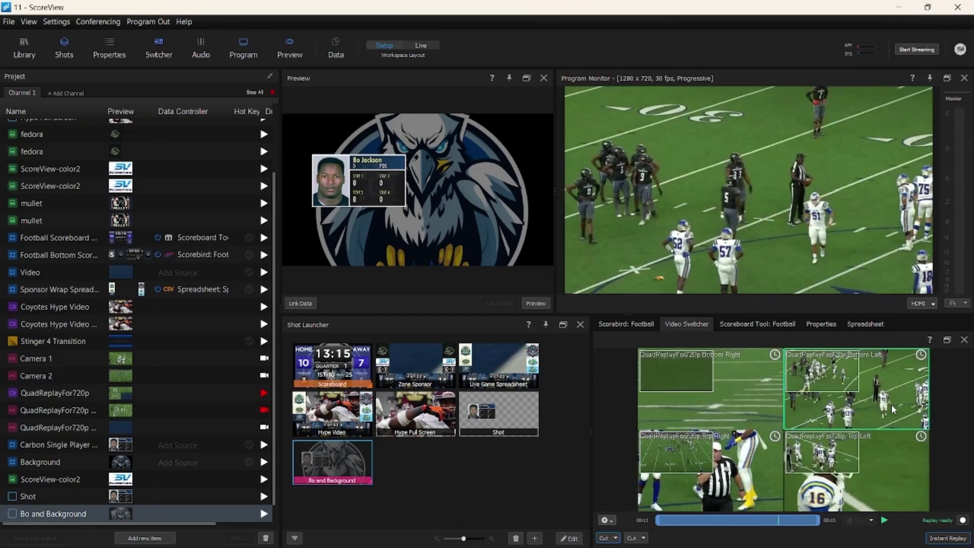
click(894, 466)
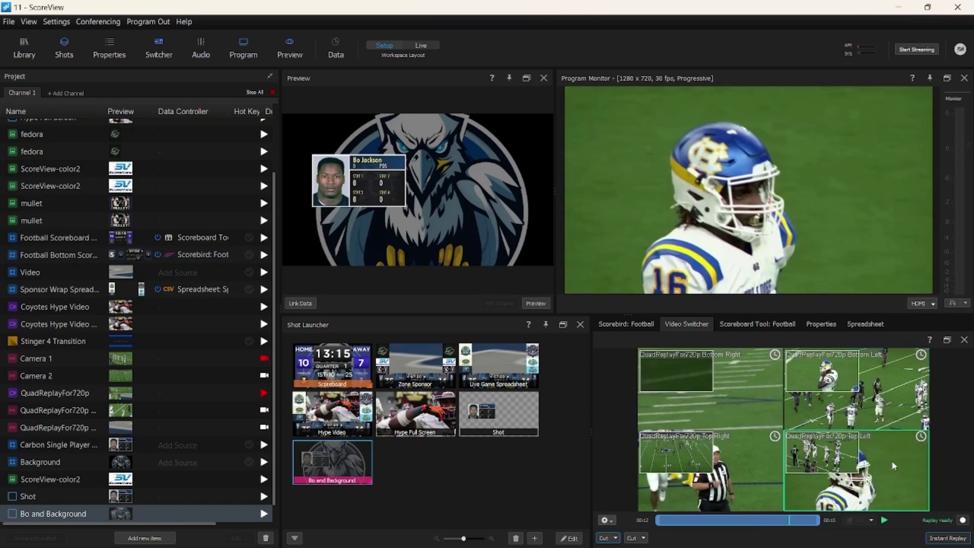
click(746, 407)
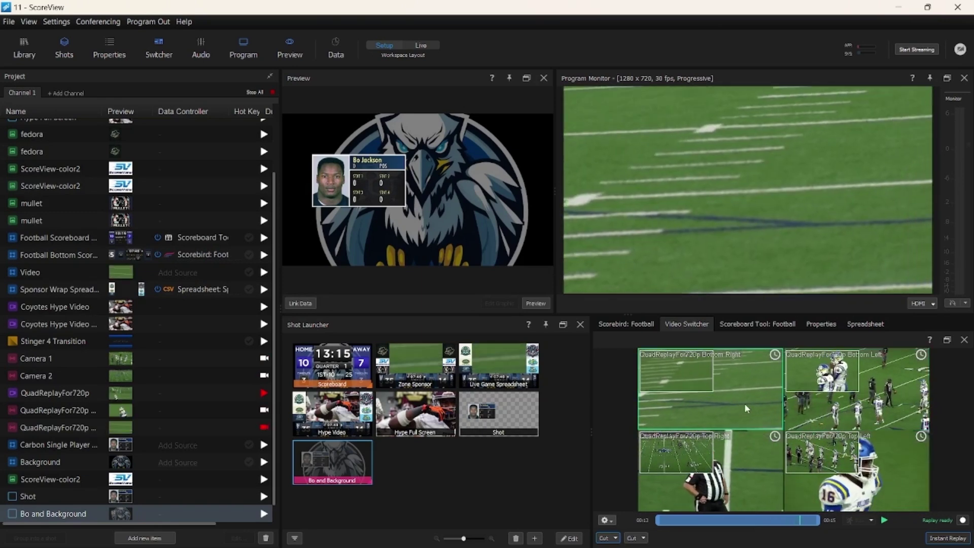
click(753, 470)
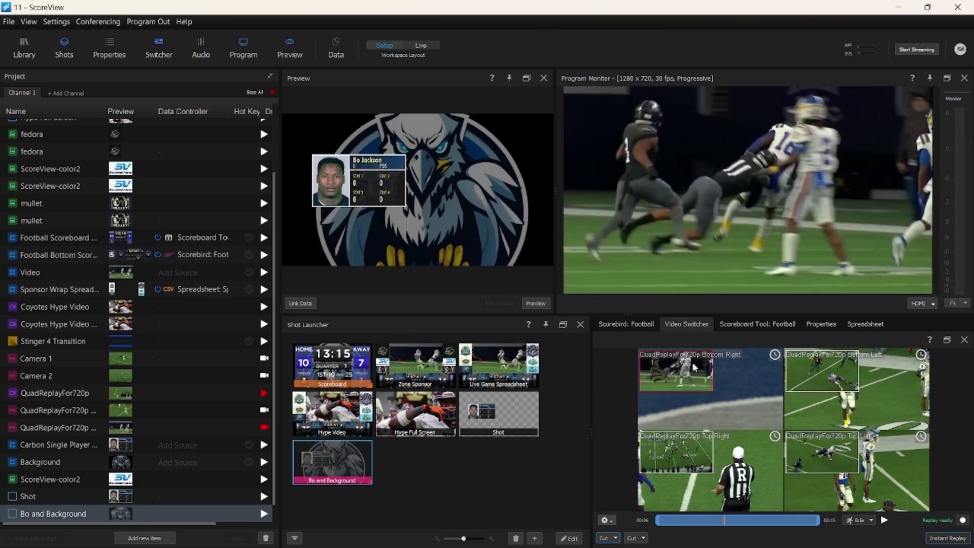
Replay the QuadReplayFor720p Top Right angle from 00:06 and return the program output to its live feed
click(749, 492)
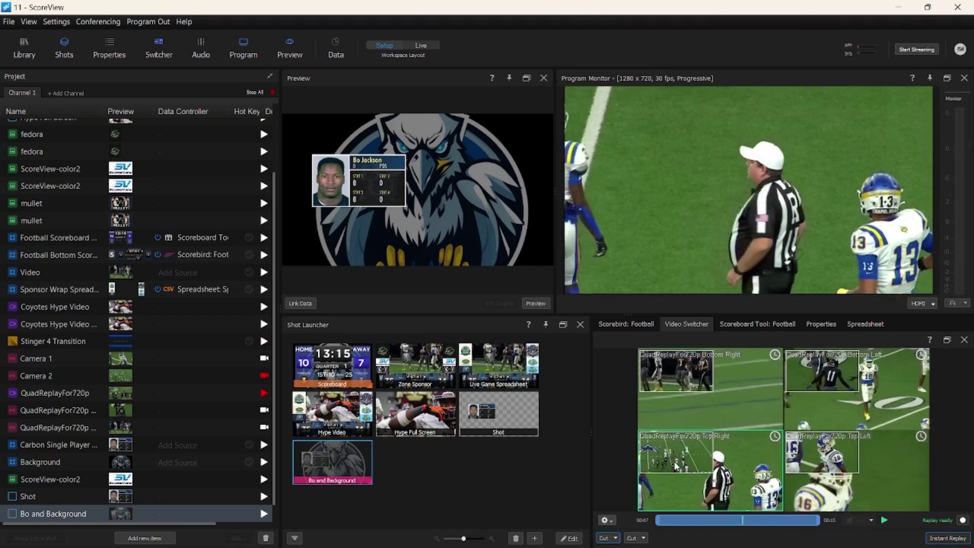
click(675, 466)
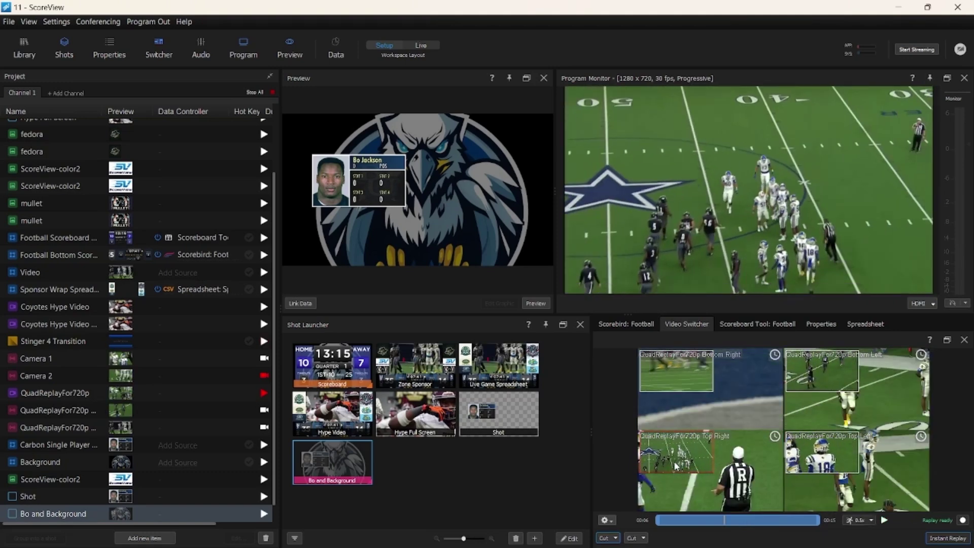
Resume the replay recording and turn Instant Replay off
click(963, 520)
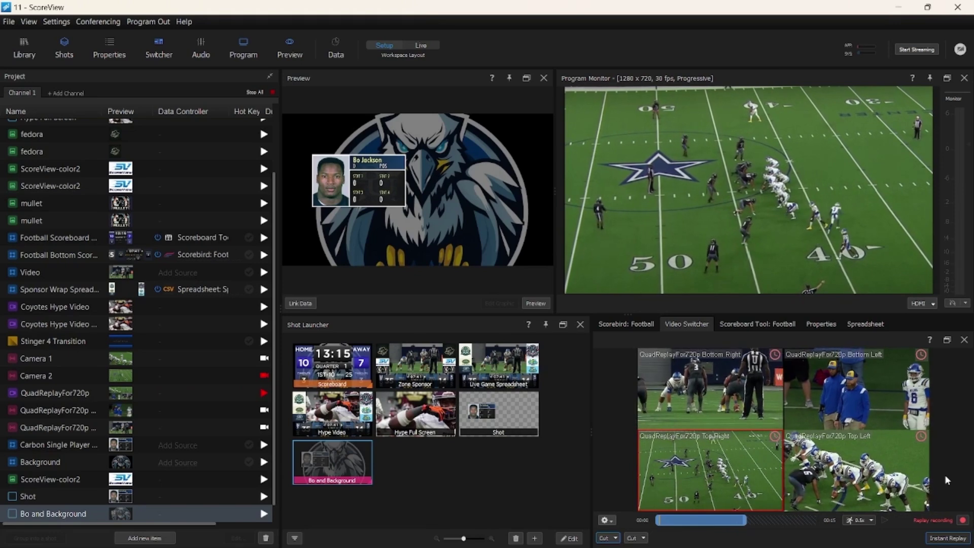
click(941, 522)
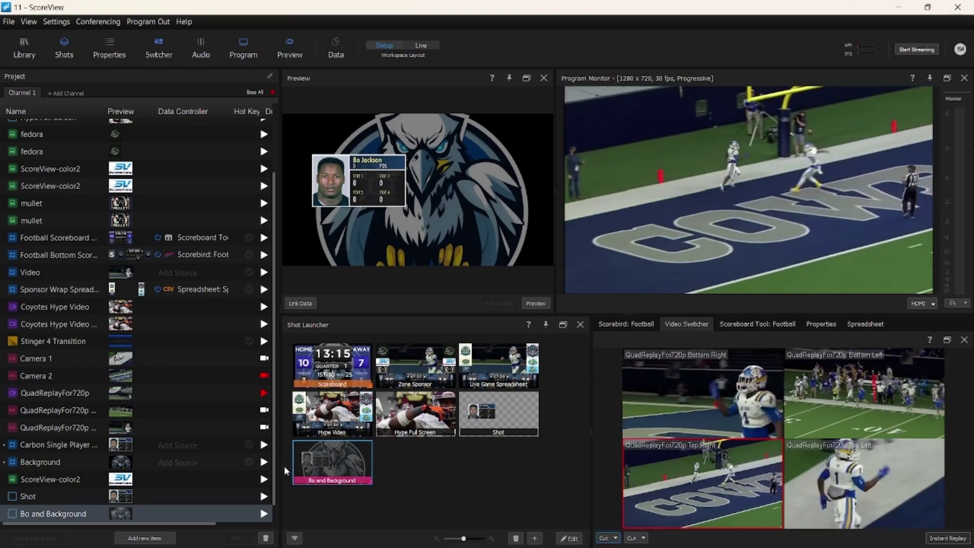
Import the Valpo Metal Box Noise Meter video into the project
click(152, 537)
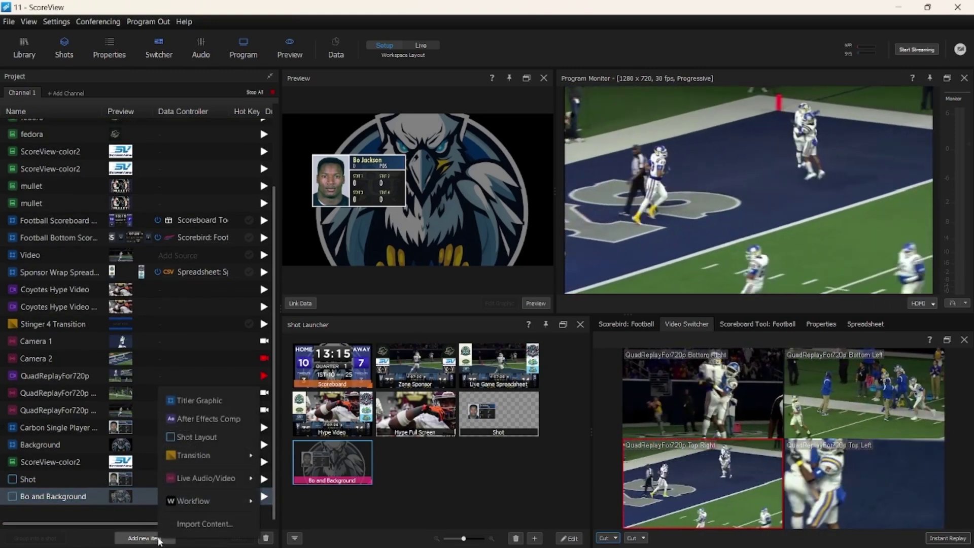
click(203, 524)
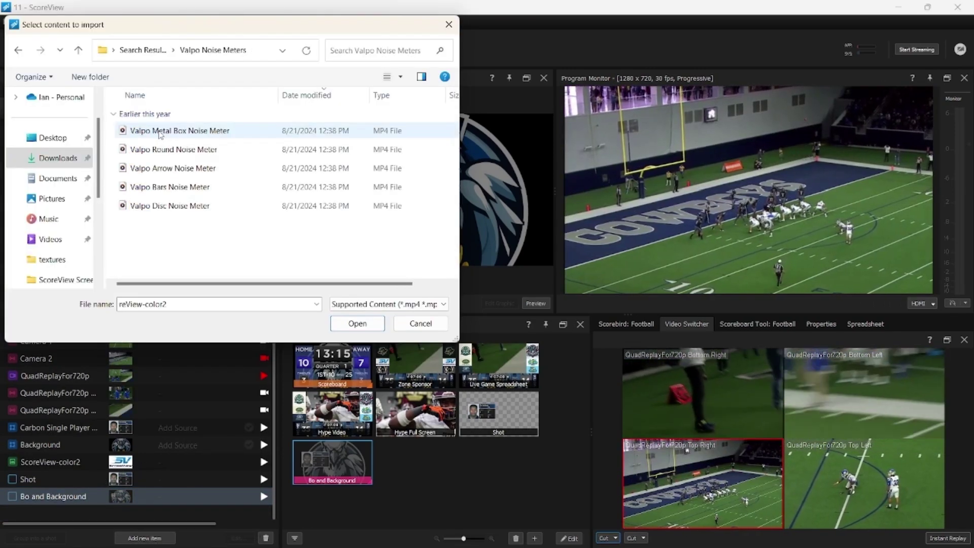
double_click(155, 130)
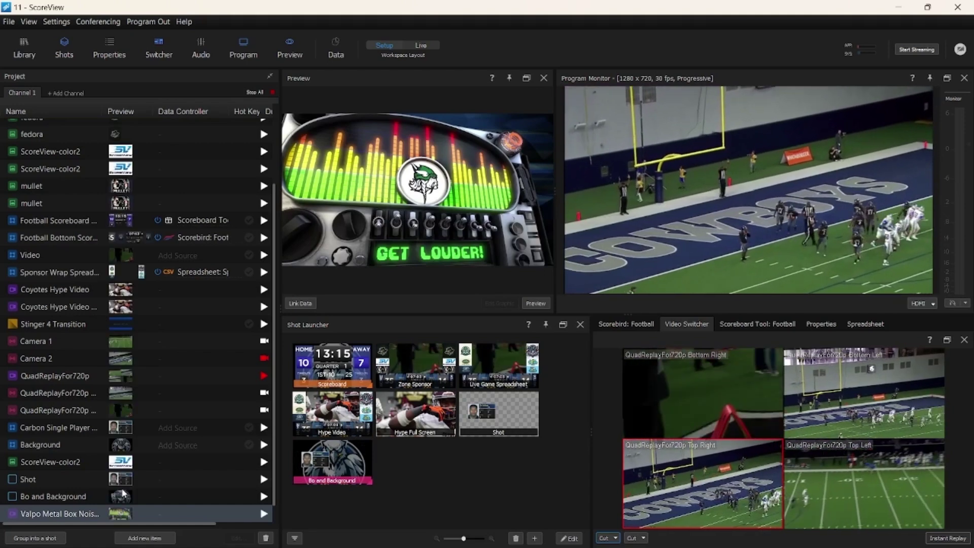
Review the Valpo Metal Box Noise Meter's media sequence properties, including its start, playback order and end behavior options
click(90, 514)
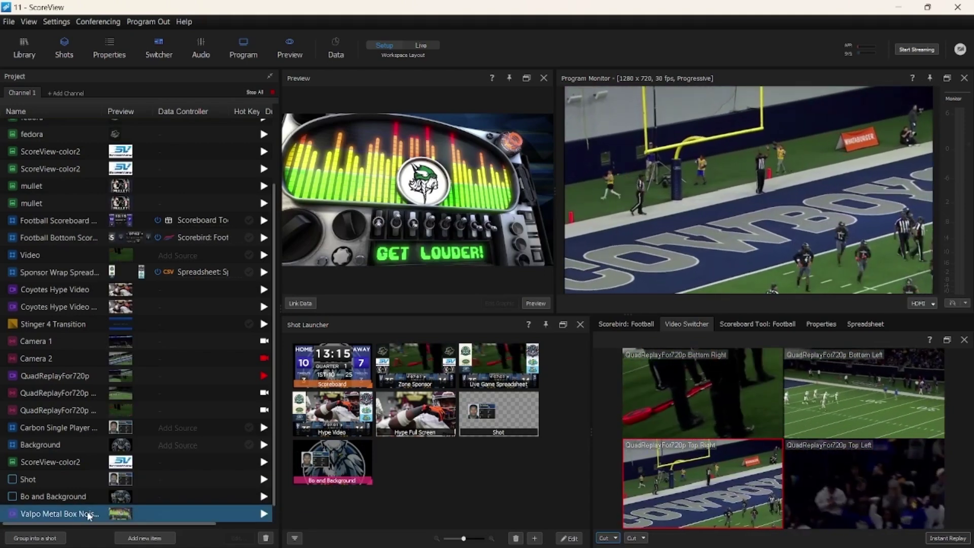
click(820, 325)
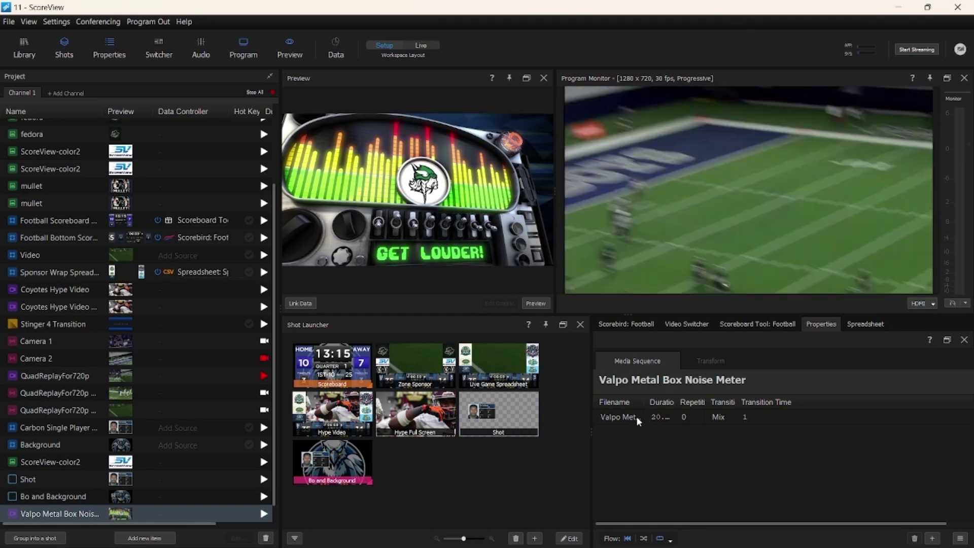
click(660, 537)
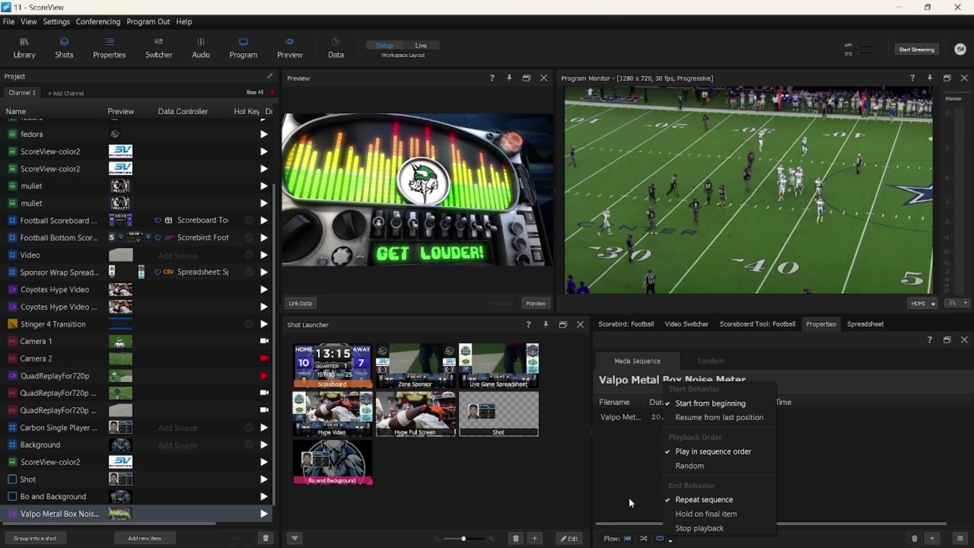
click(638, 481)
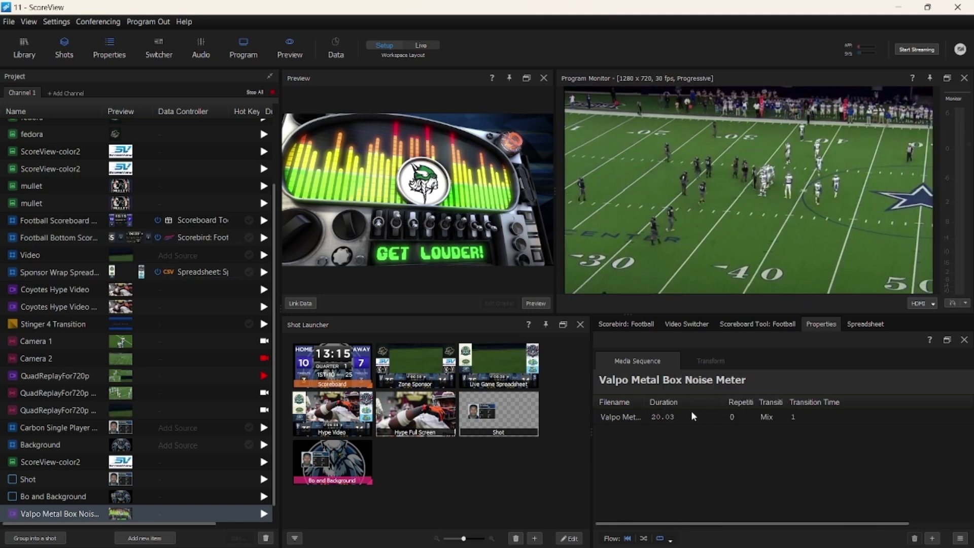
Search the media files for "valpo" and add a second noise meter video to the media sequence
click(934, 539)
click(360, 51)
text(valpo)
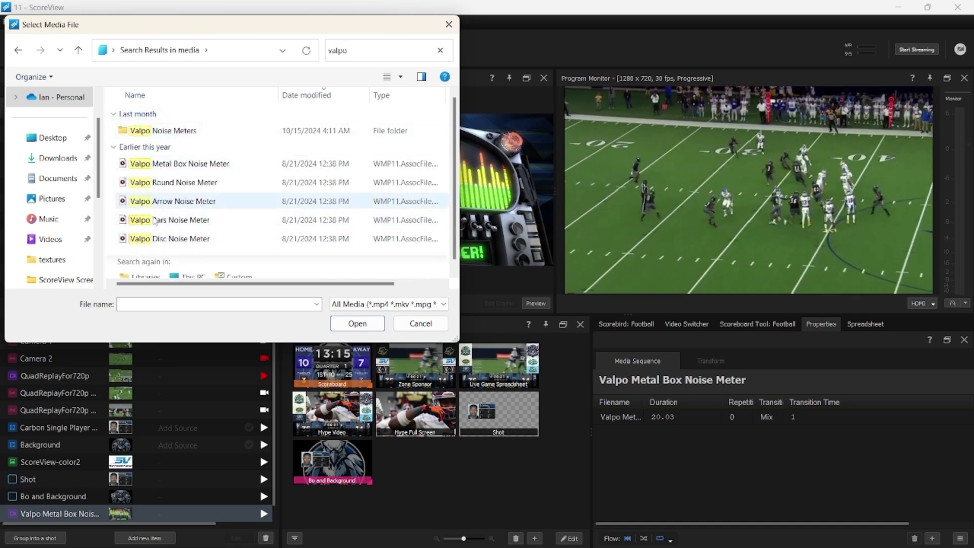
scroll(146, 226, down, 1)
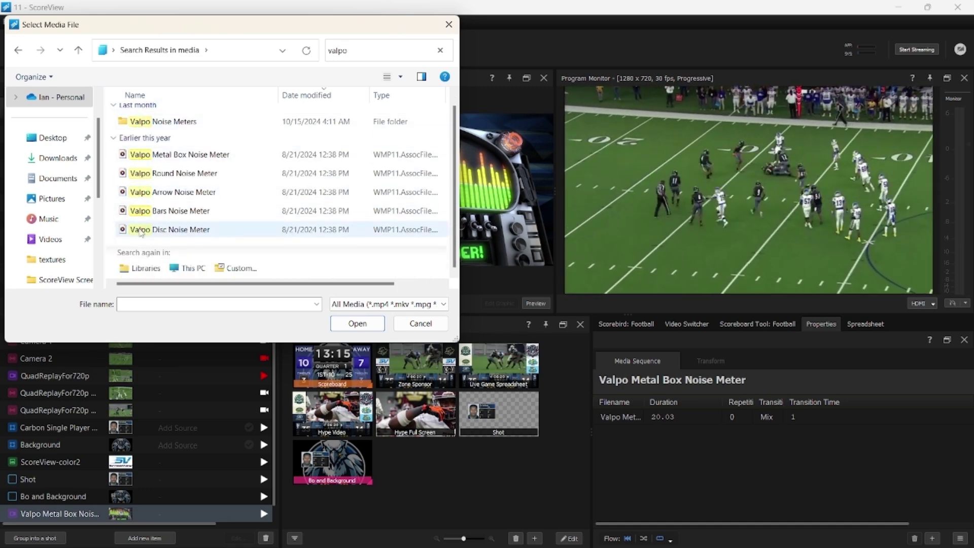
double_click(149, 155)
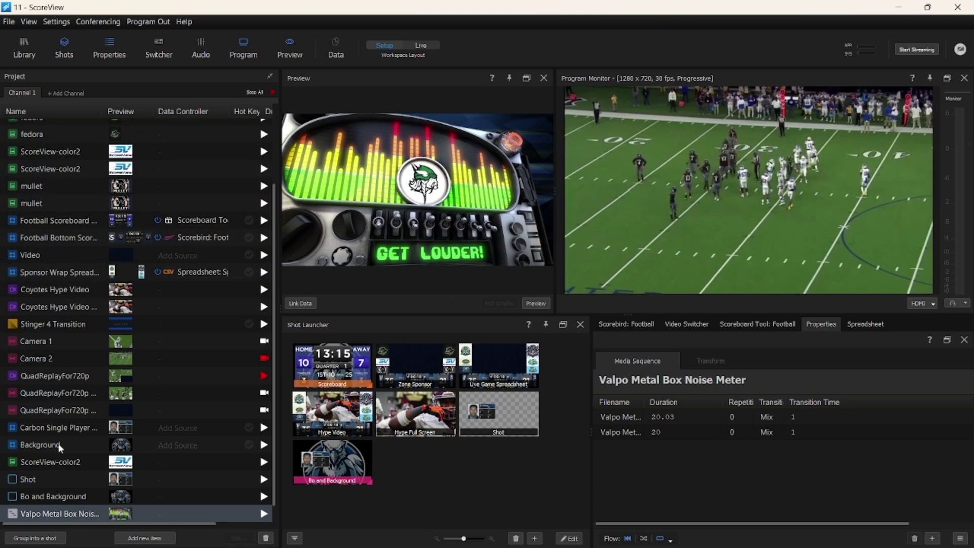
Play the Valpo Metal Box Noise Meter sequence on the program output, and switch to the Scoreboard shot
scroll(203, 502, down, 1)
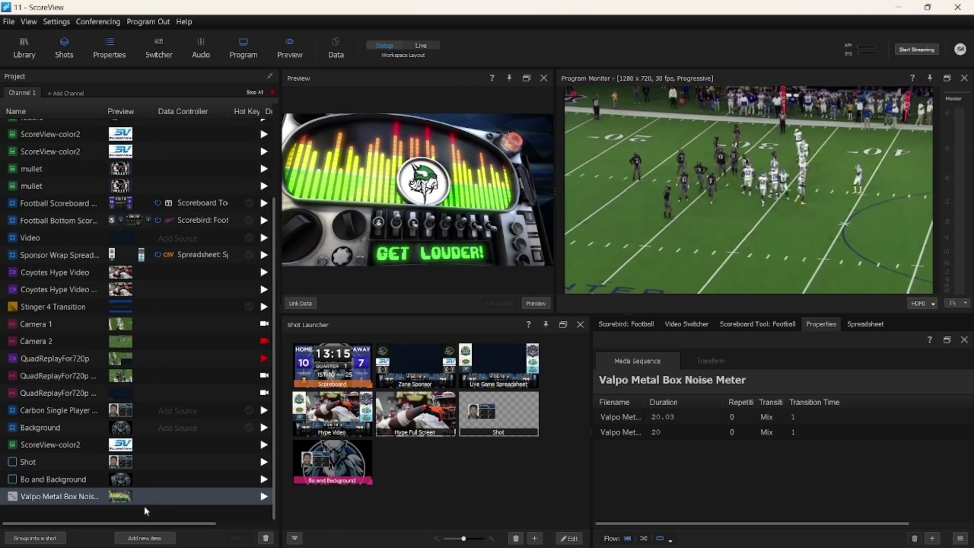
click(264, 497)
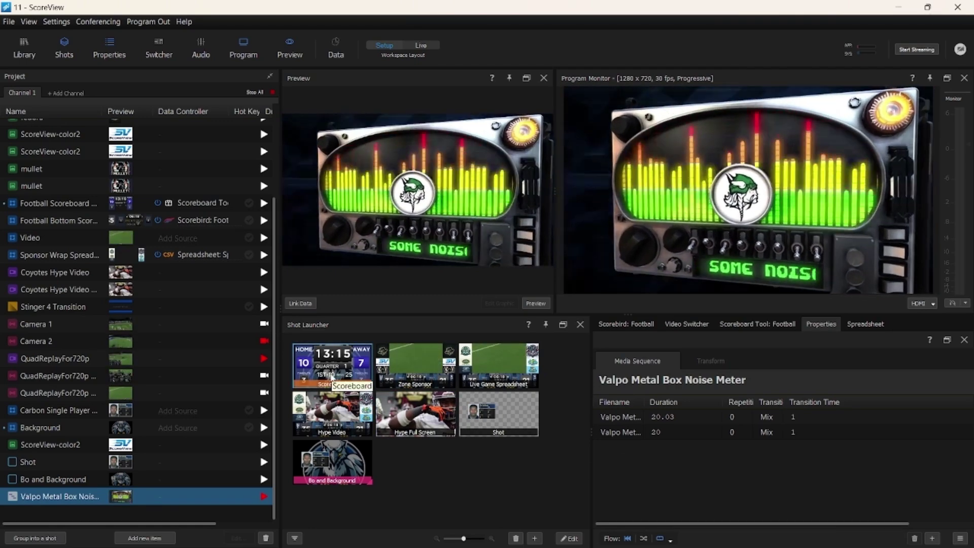
click(332, 375)
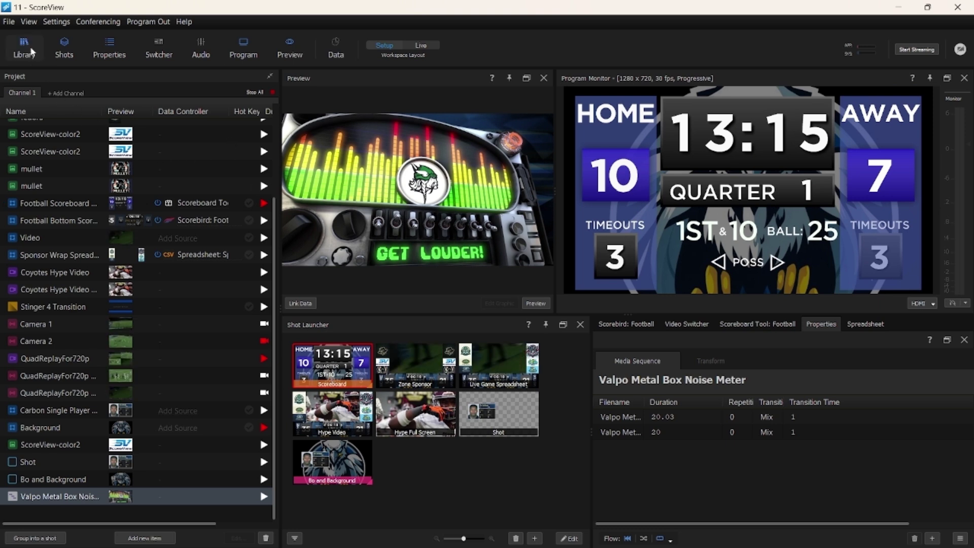
Add the Football Bottom Scoreboard with Logos graphic from the library's Football folder to the end of the project
click(31, 60)
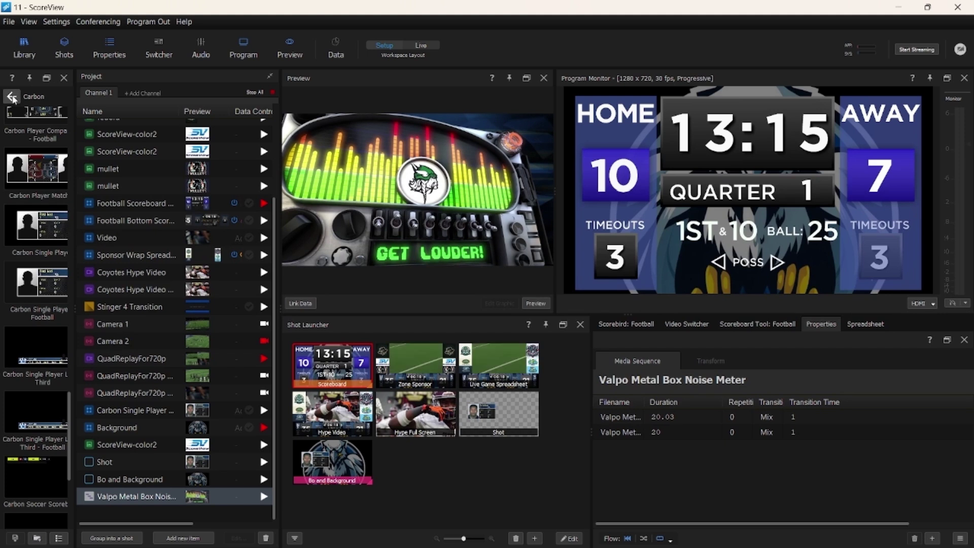
click(11, 96)
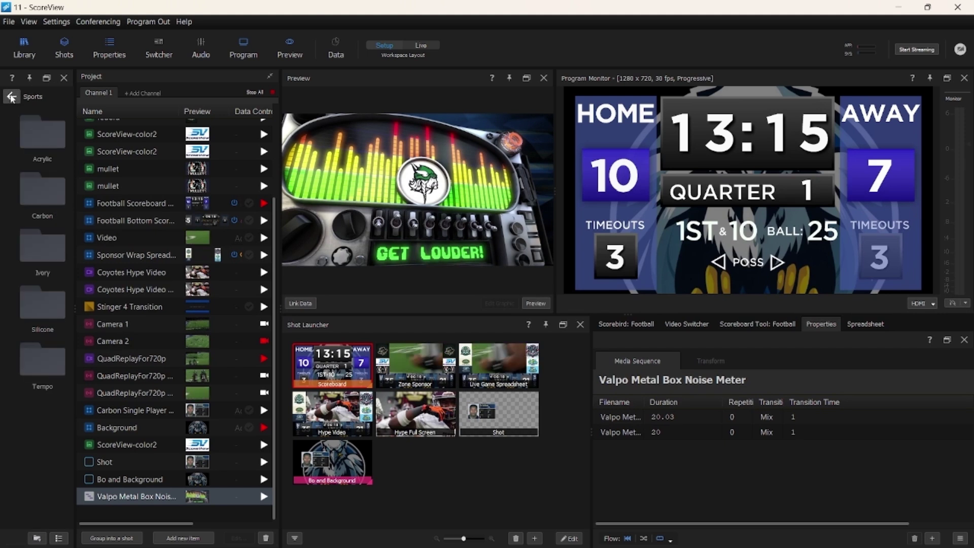
click(11, 96)
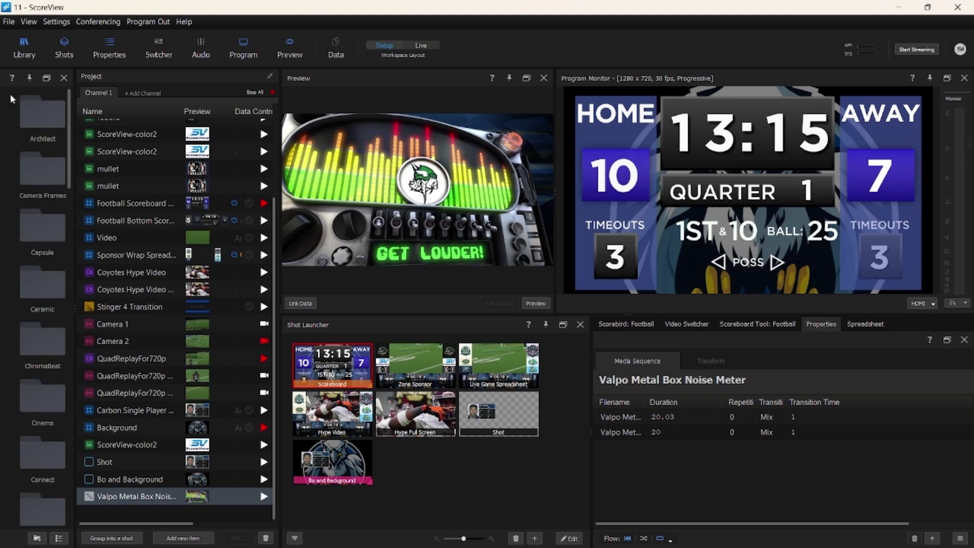
scroll(25, 312, down, 10)
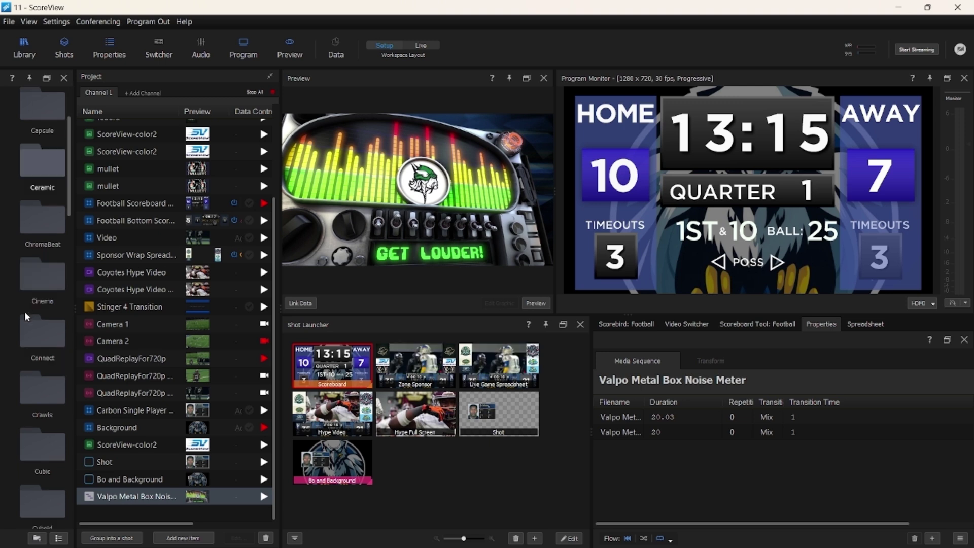
double_click(28, 308)
double_click(37, 159)
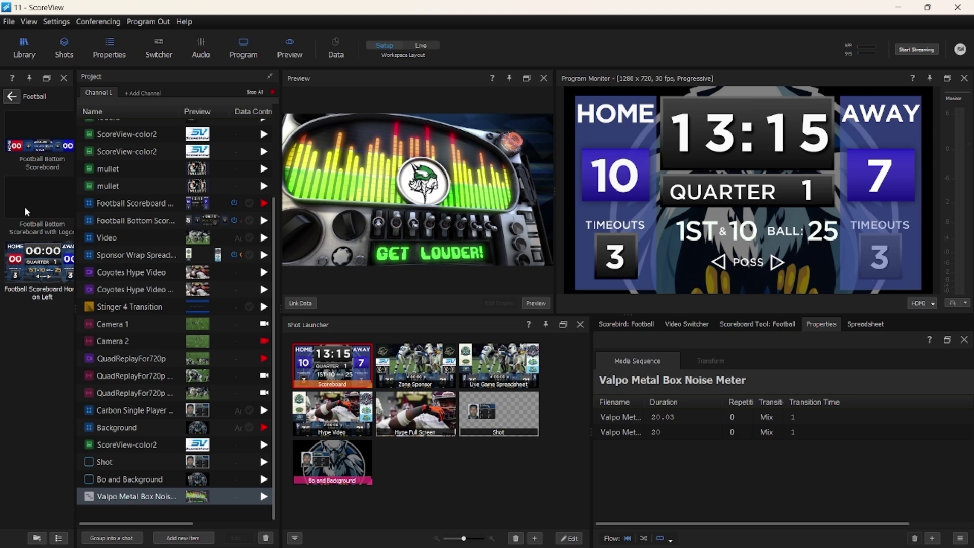
drag(24, 208, 104, 516)
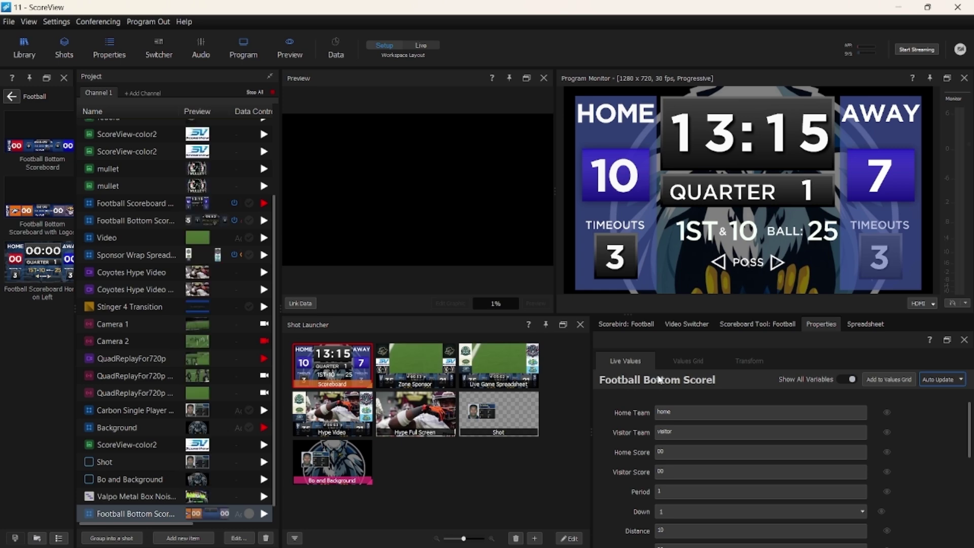
Widen the project list and assign the Scorebird Football data controller to the new Football Bottom Scoreboard
drag(279, 322, 410, 322)
click(261, 513)
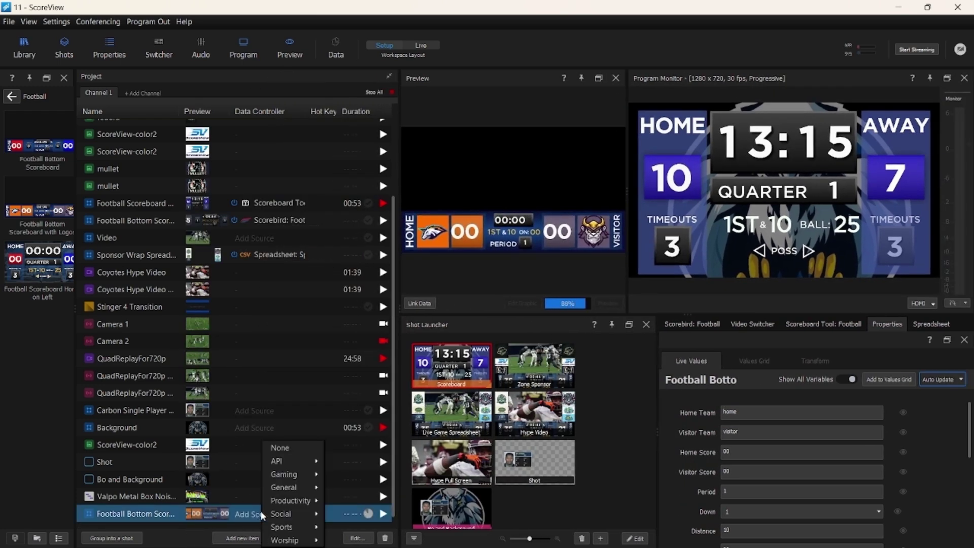
mouse_move(287, 527)
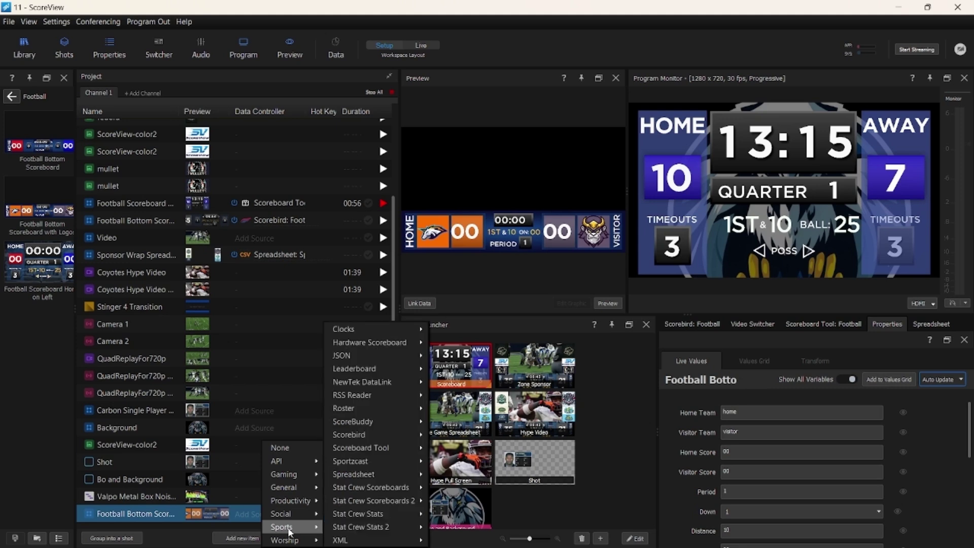
mouse_move(366, 437)
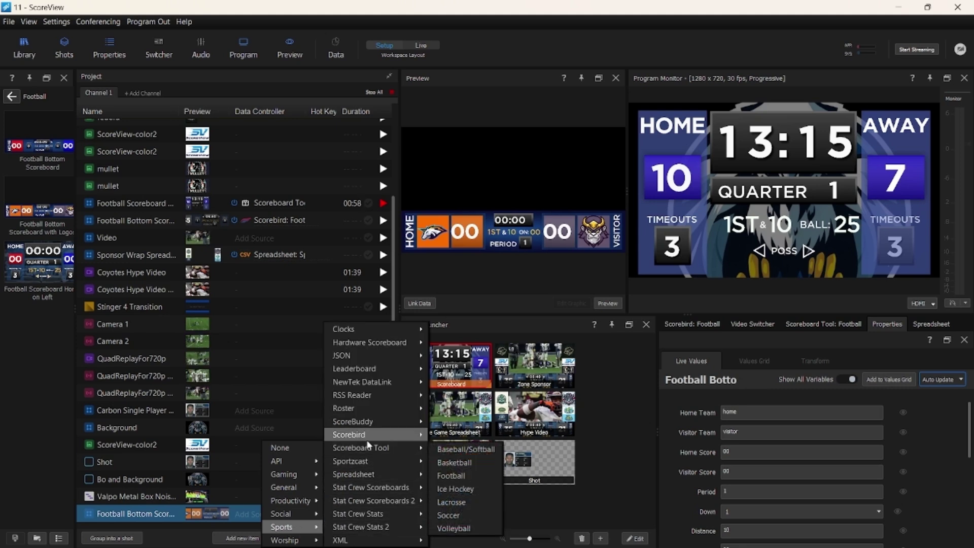
click(451, 461)
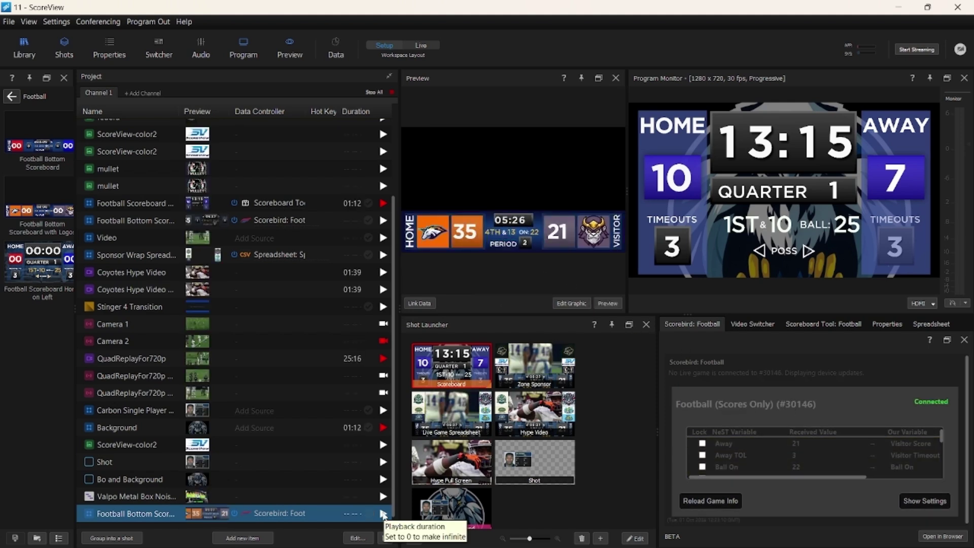
Play the new Football Bottom Scoreboard on the program output, and stop all live items
click(383, 514)
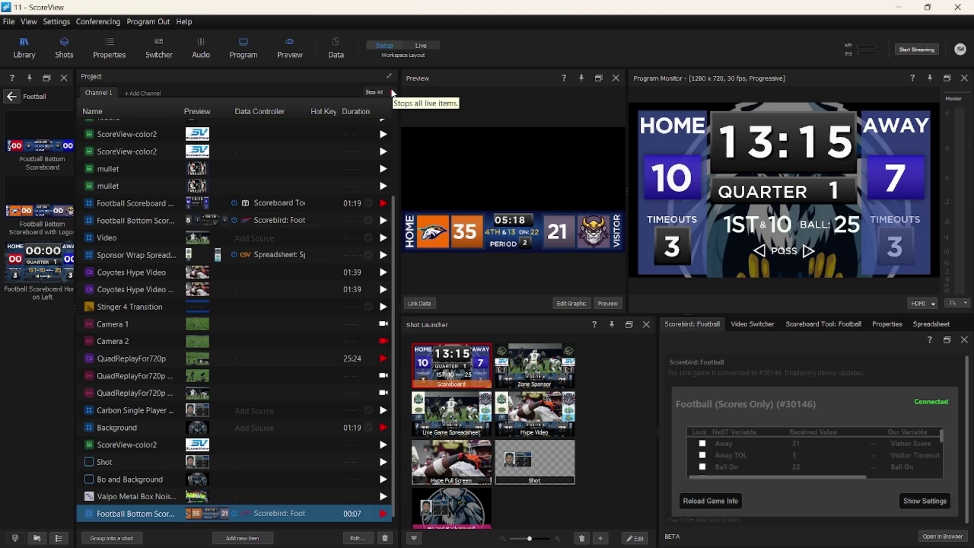
click(392, 93)
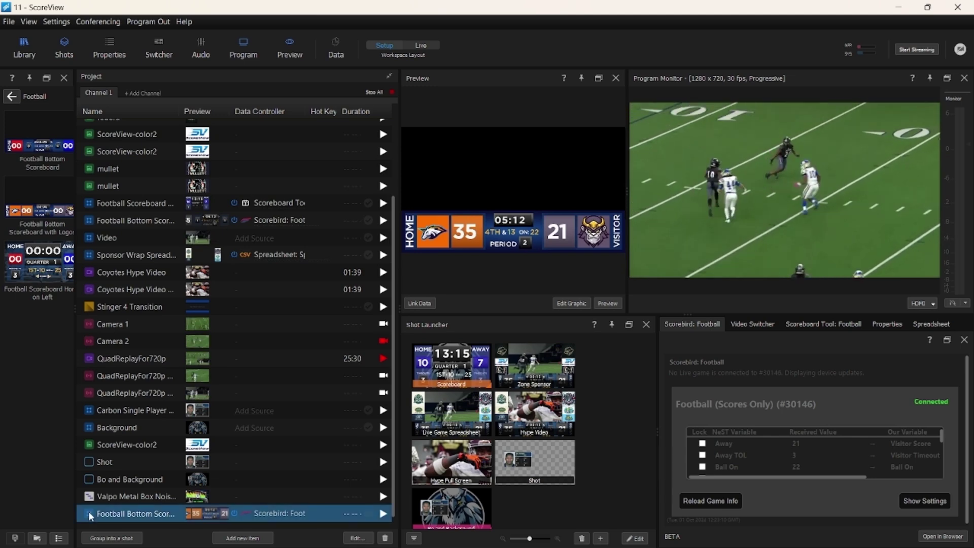
Move the new Football Bottom Scoreboard above the Football Scoreboard item, and group it into a shot launched from the Shot Launcher
drag(89, 510, 89, 202)
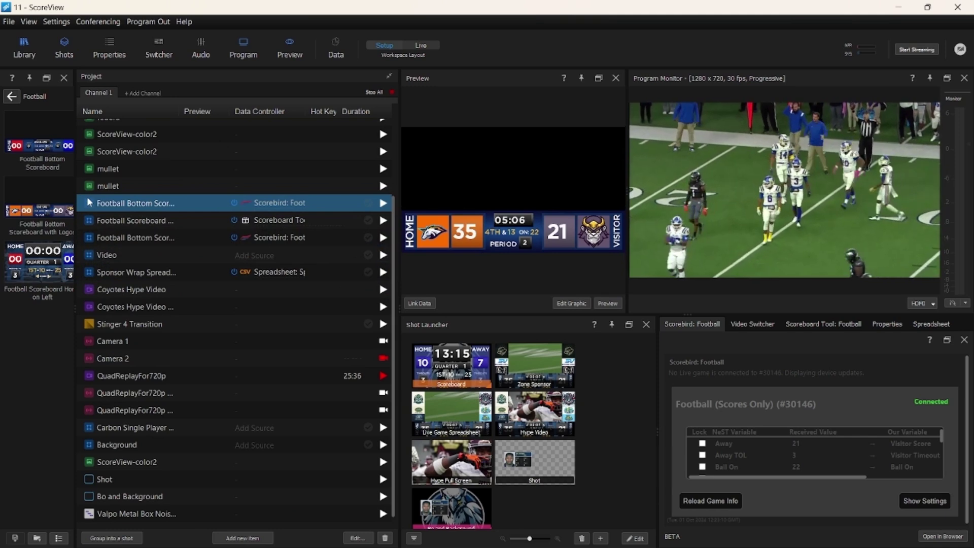
click(118, 536)
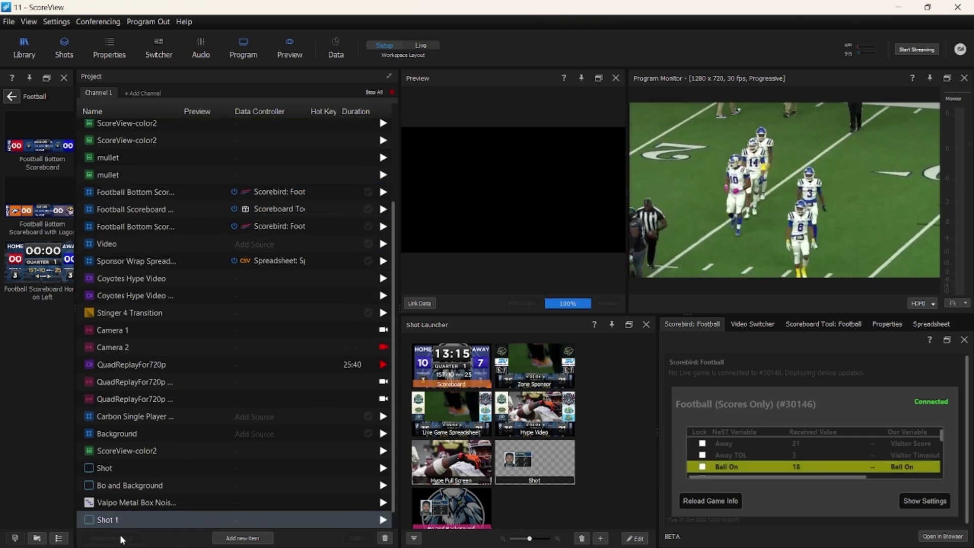
drag(231, 525, 520, 504)
click(522, 505)
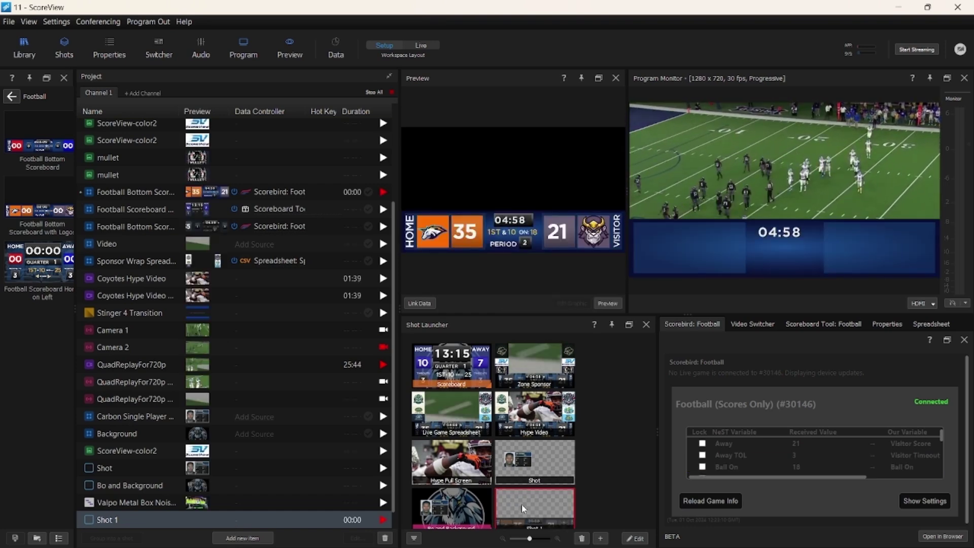